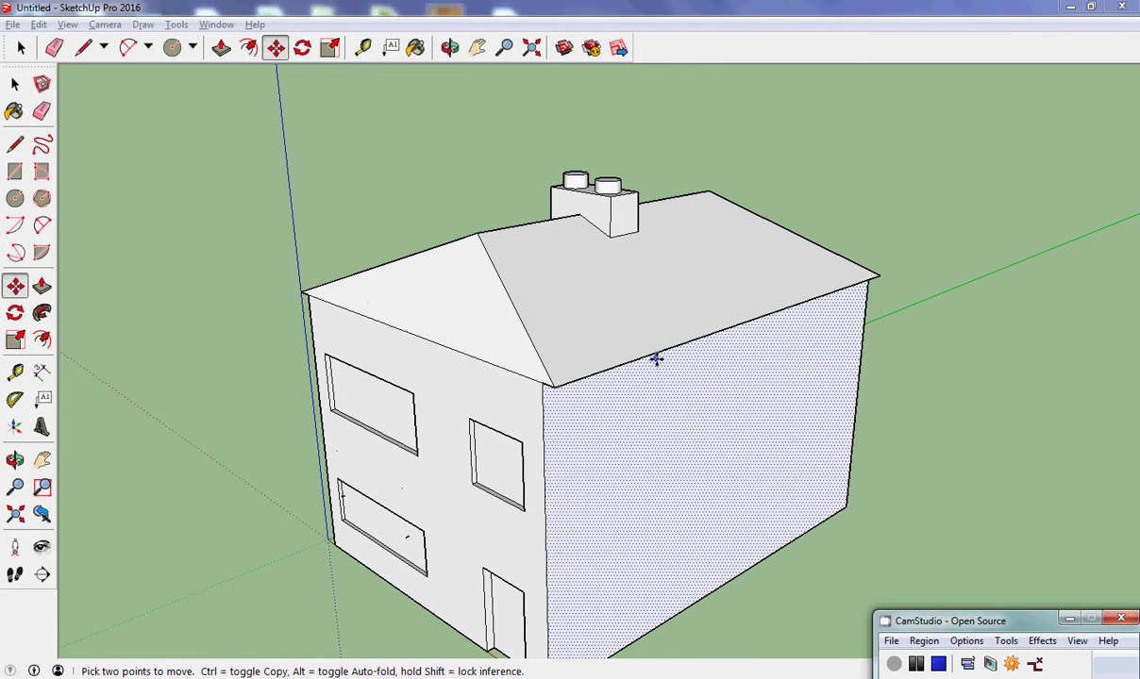
# Load Brick Tumbled from the Brick, Cladding and Siding collection into the Paint Bucket.
pyautogui.click(15, 487)
pyautogui.scroll(1, 479, 471)
pyautogui.scroll(-1, 485, 469)
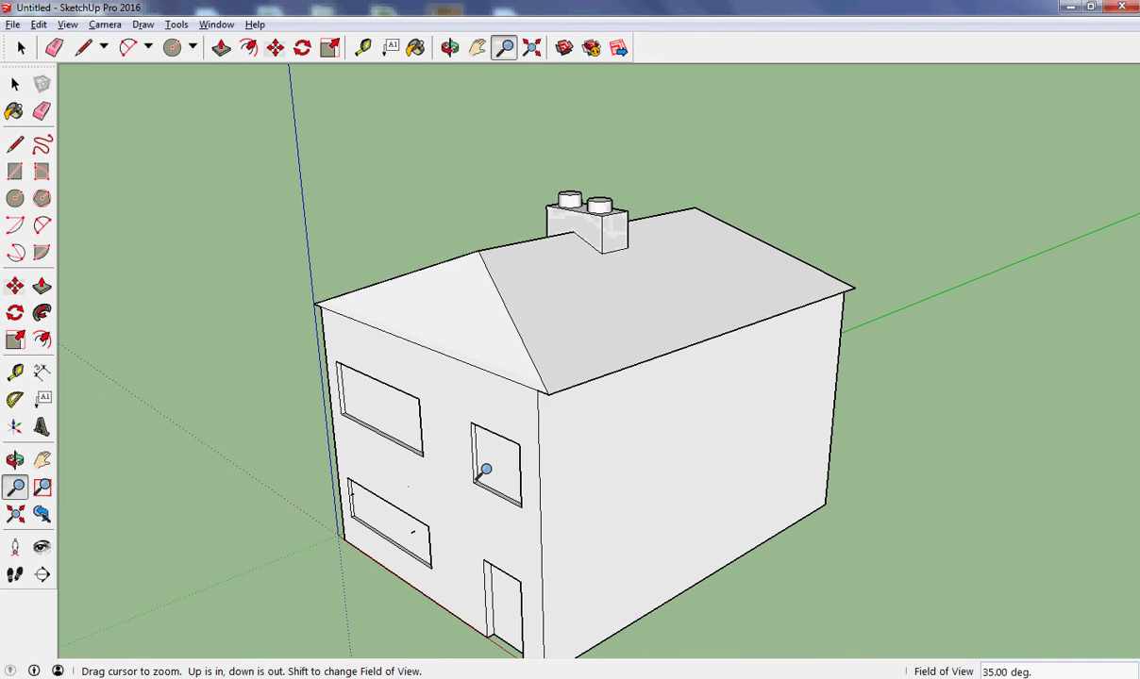
pyautogui.scroll(-1, 485, 469)
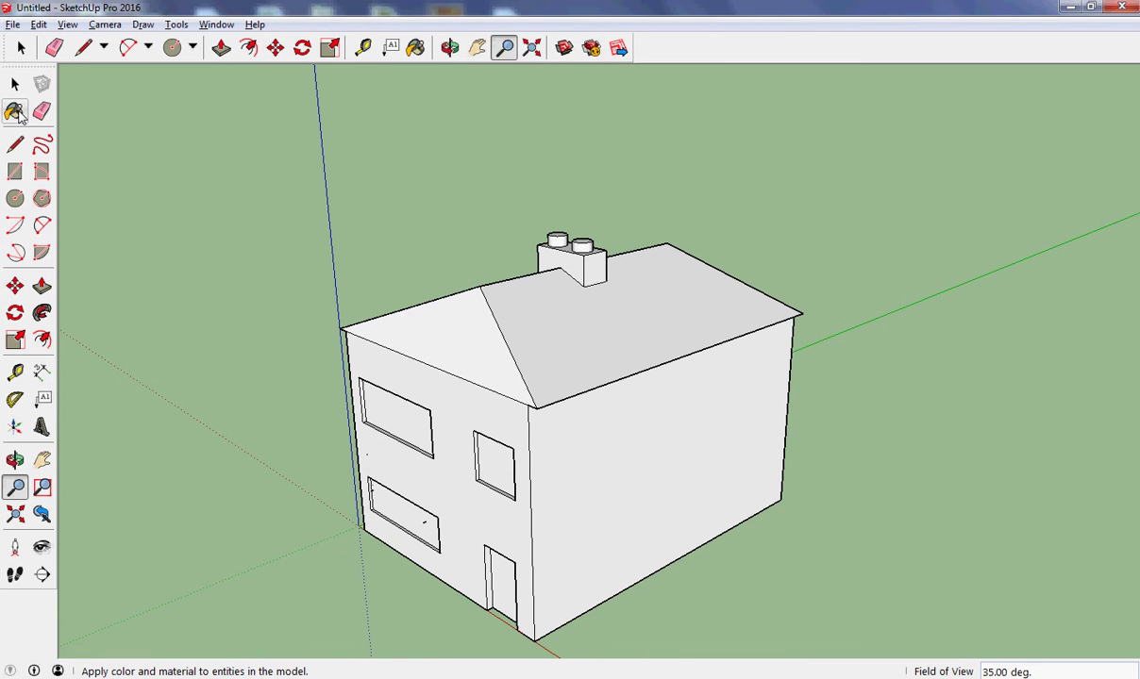
pyautogui.click(15, 111)
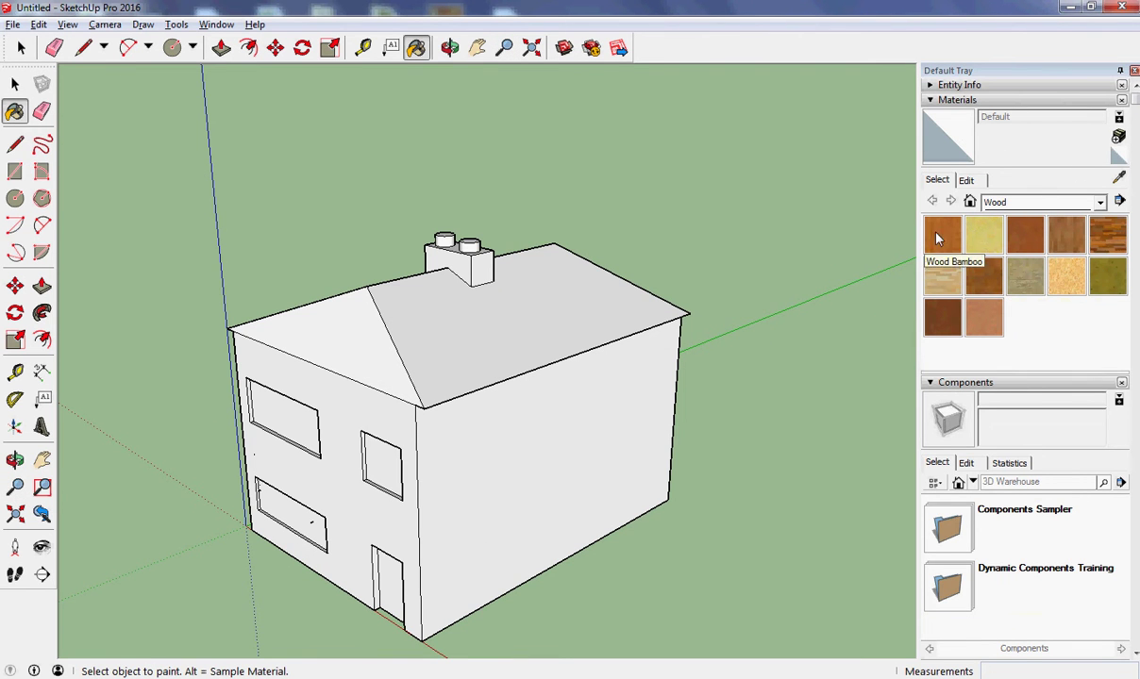
pyautogui.click(1100, 203)
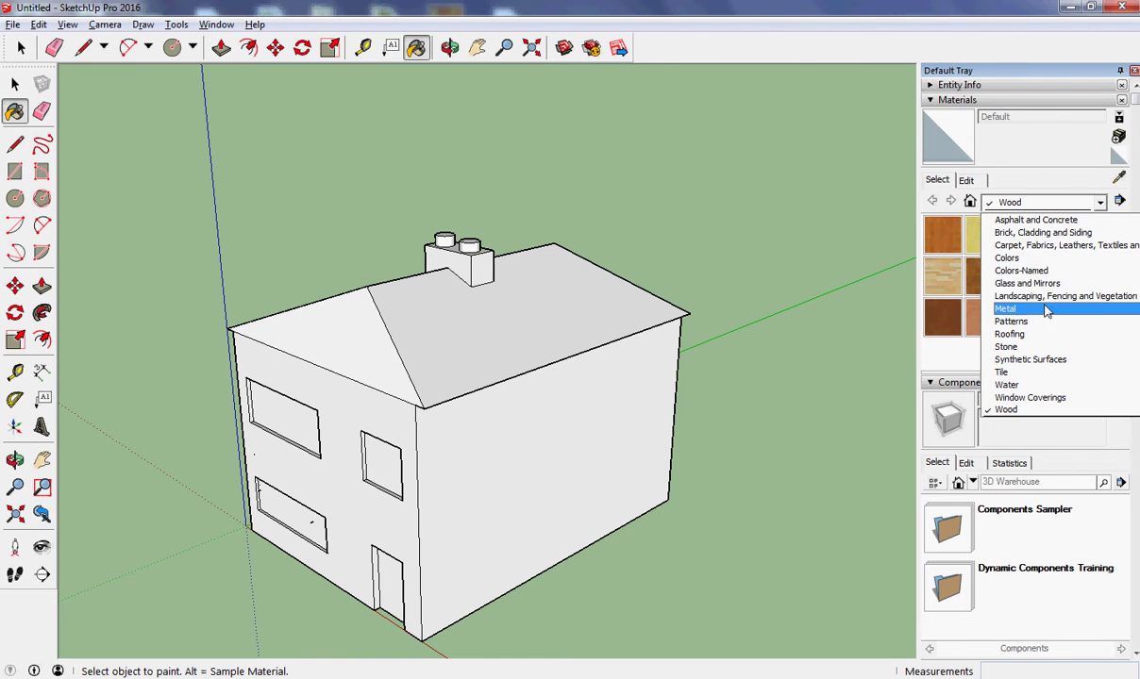
pyautogui.click(1047, 233)
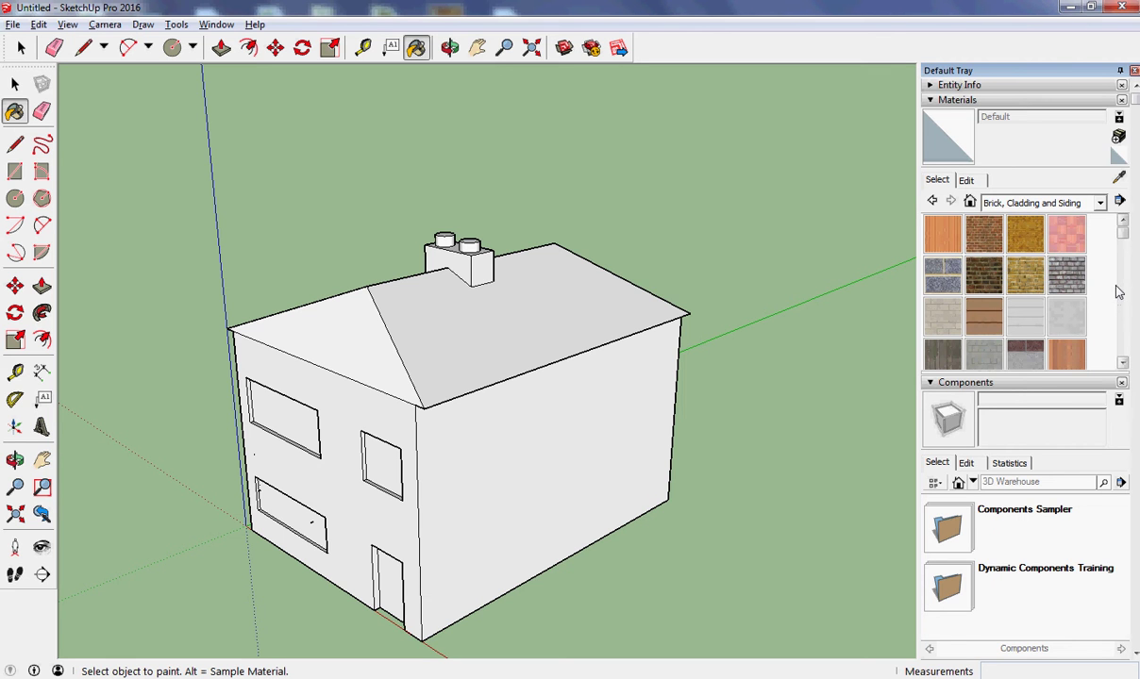
pyautogui.click(1066, 286)
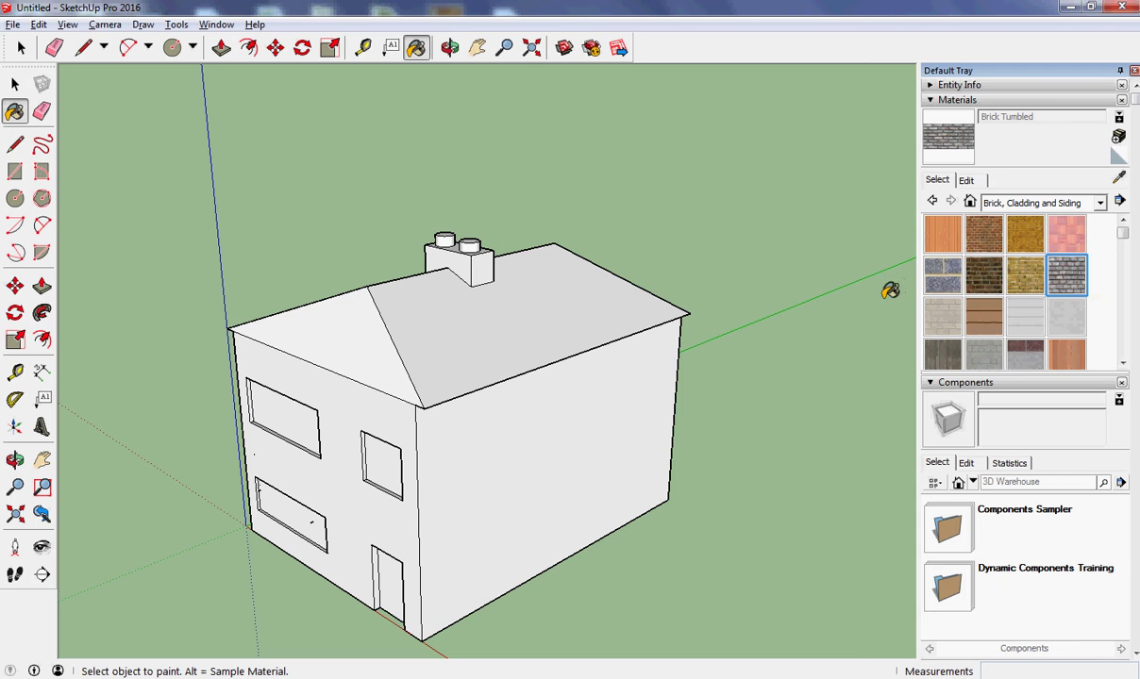
# Paint the right side wall, front wall and chimney side faces with Brick Tumbled.
pyautogui.click(594, 419)
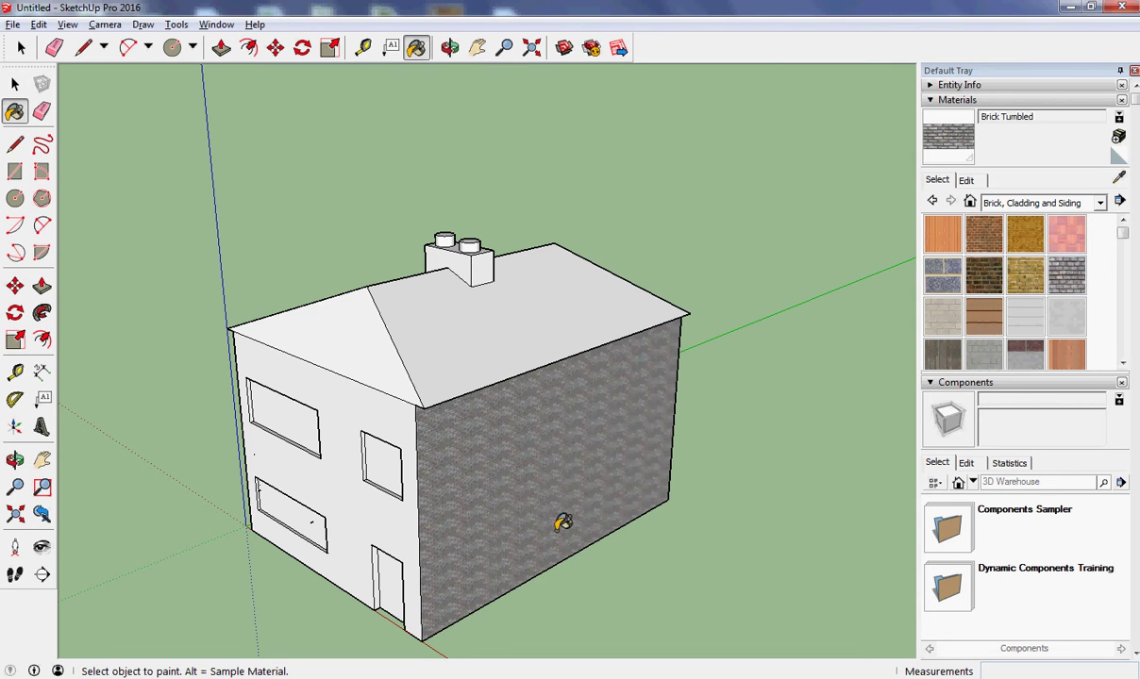
pyautogui.click(329, 412)
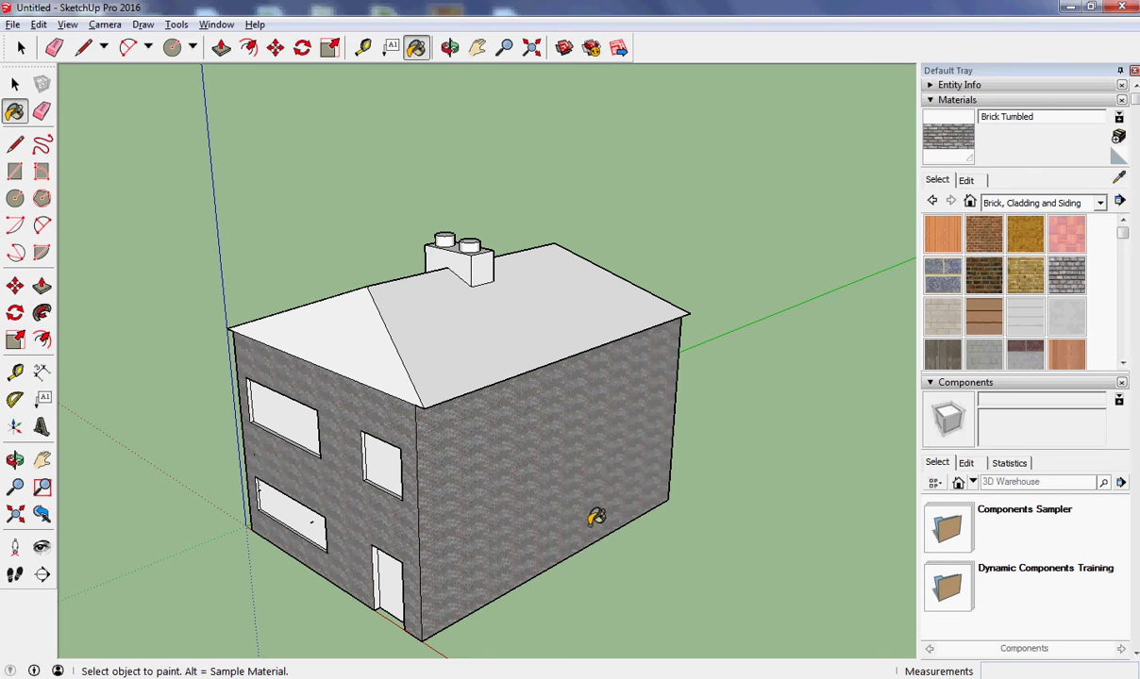
pyautogui.click(439, 266)
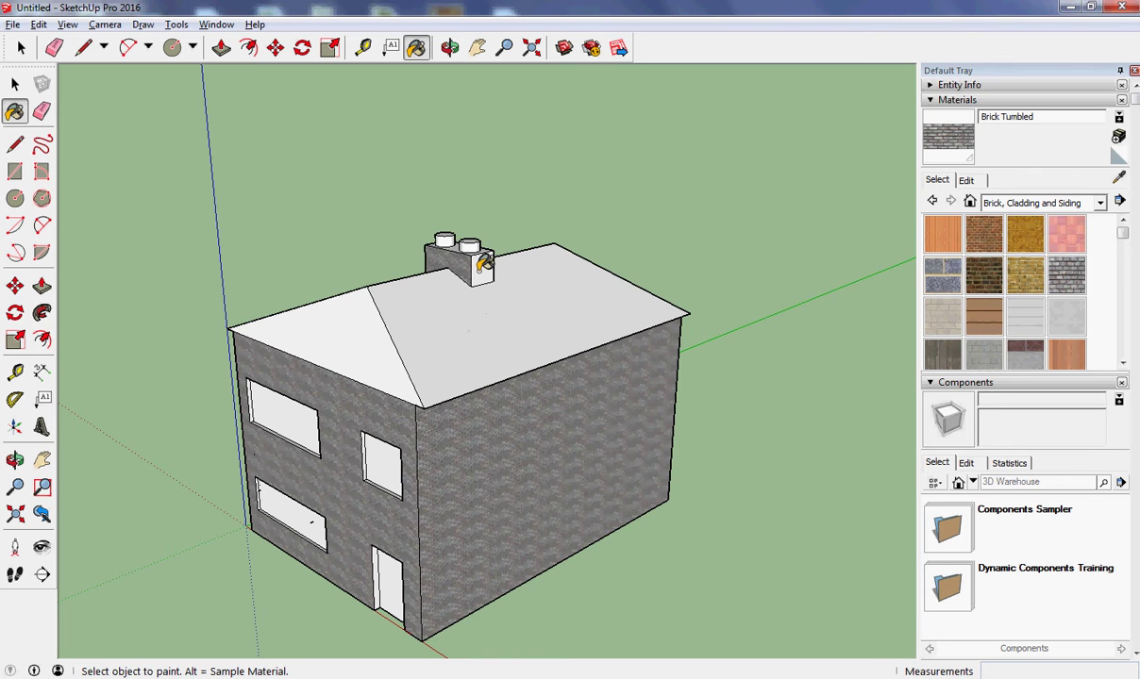
pyautogui.click(464, 264)
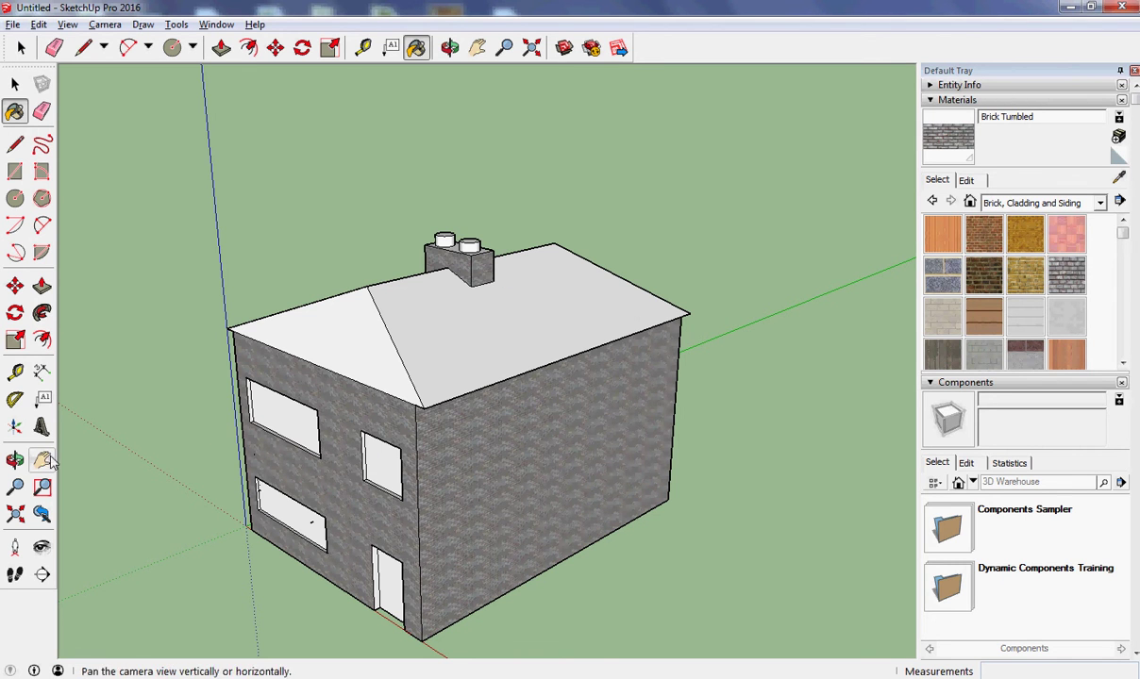
# Orbit to the far side and brick the remaining white wall and chimney face.
pyautogui.click(15, 459)
pyautogui.moveTo(257, 460); pyautogui.dragTo(638, 489)
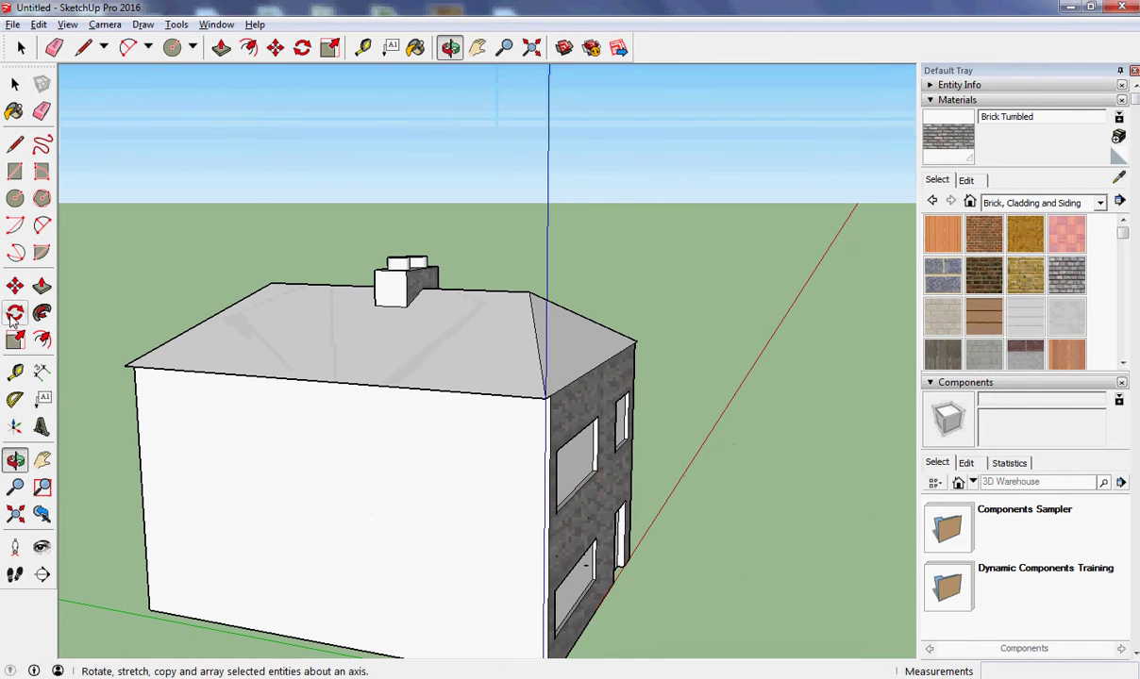
pyautogui.click(14, 111)
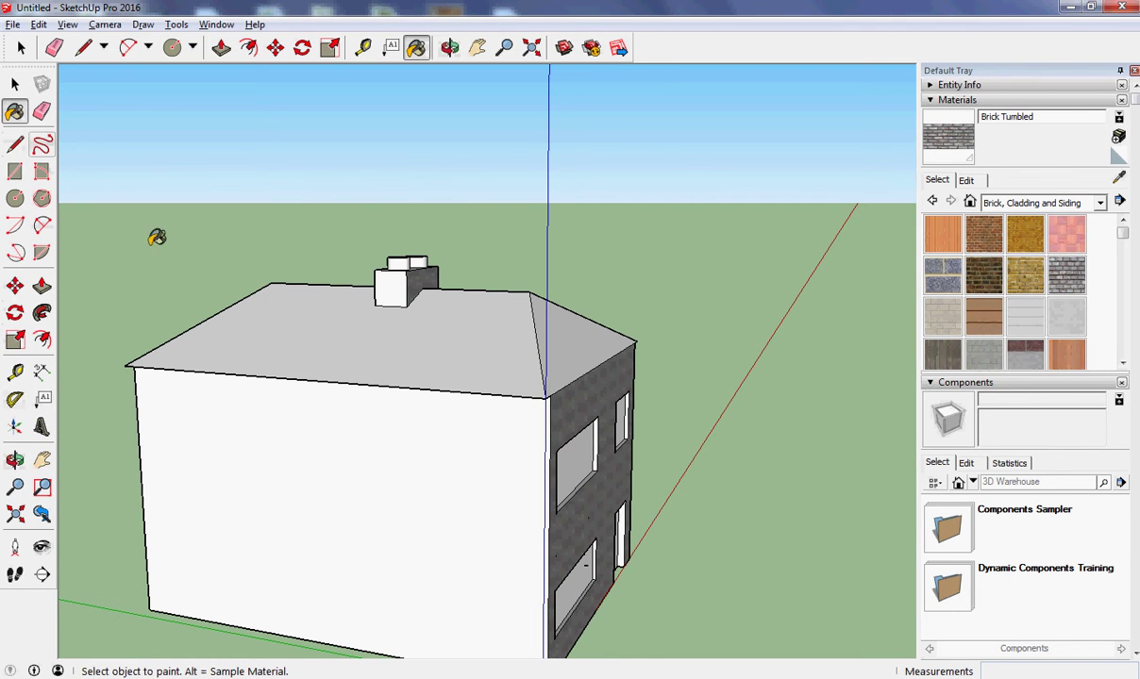
pyautogui.click(314, 471)
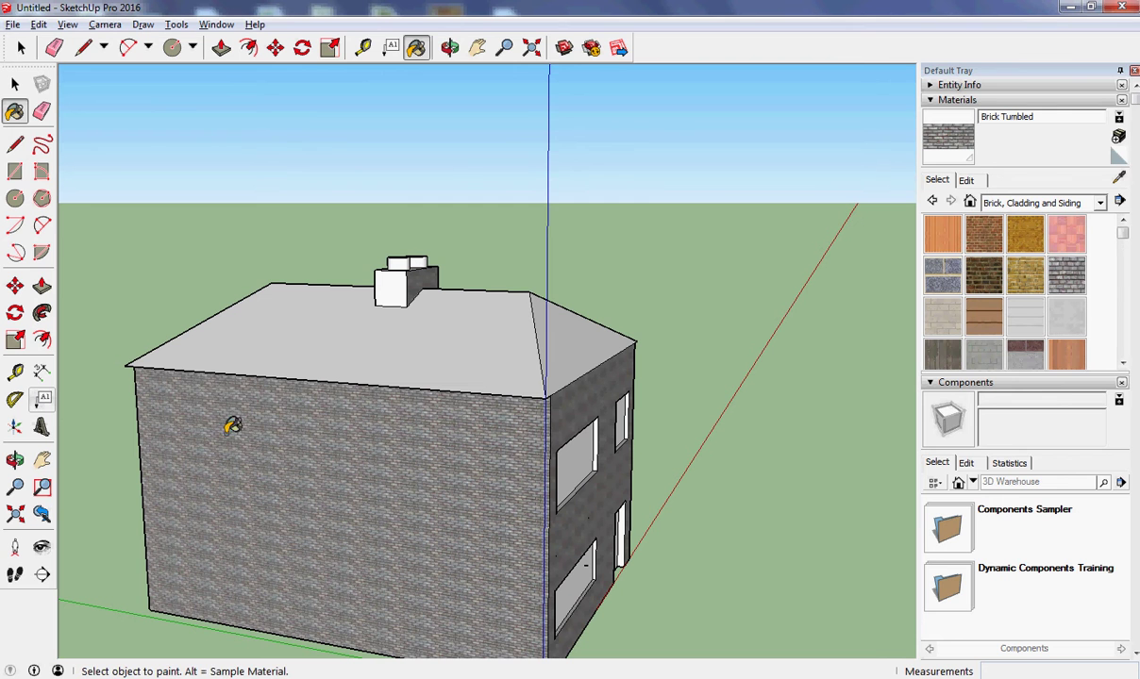
pyautogui.click(379, 285)
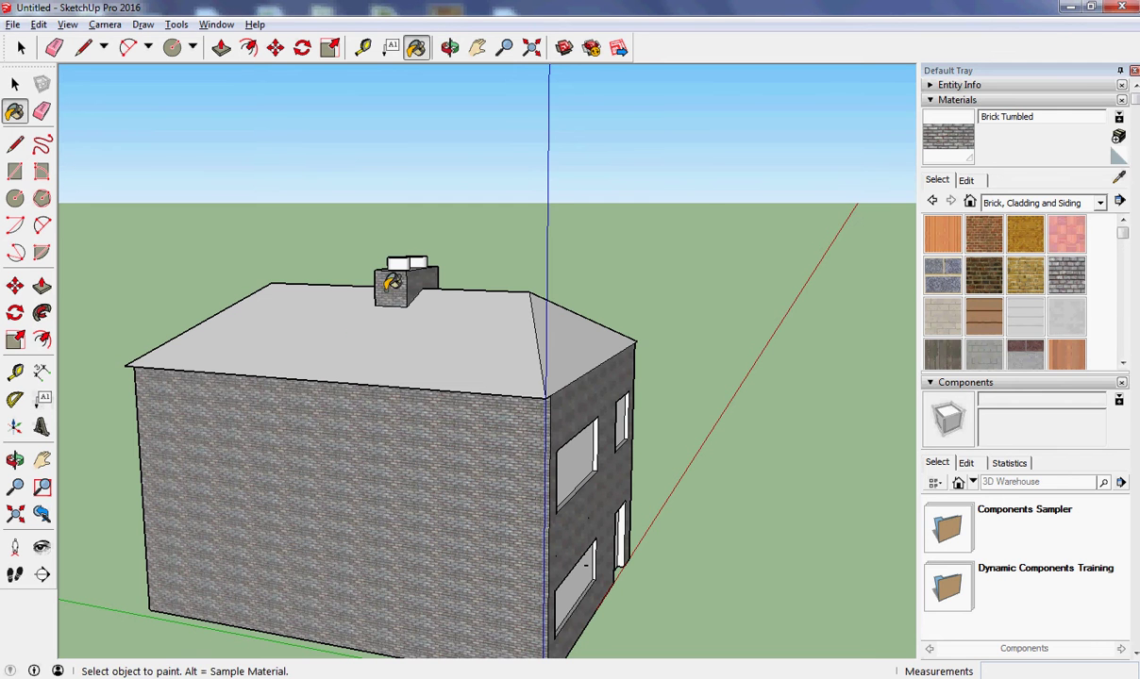
# Orbit to the gable end and brick that wall and the chimney's front face.
pyautogui.click(14, 459)
pyautogui.moveTo(641, 443); pyautogui.dragTo(789, 511)
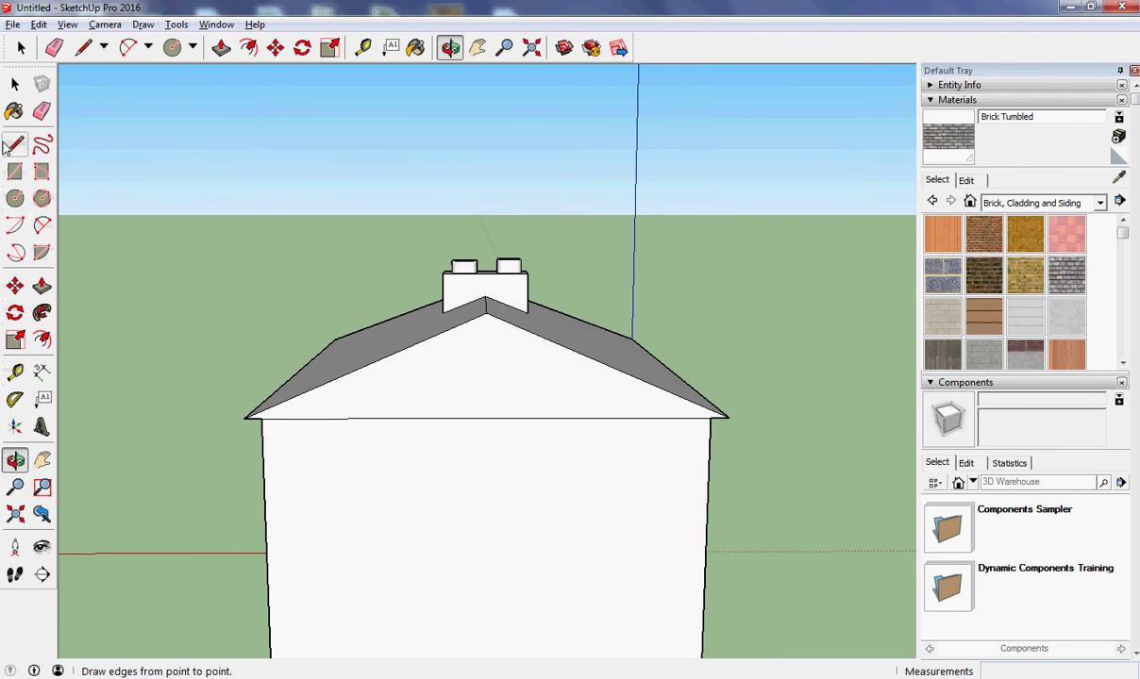
pyautogui.click(14, 111)
pyautogui.click(469, 464)
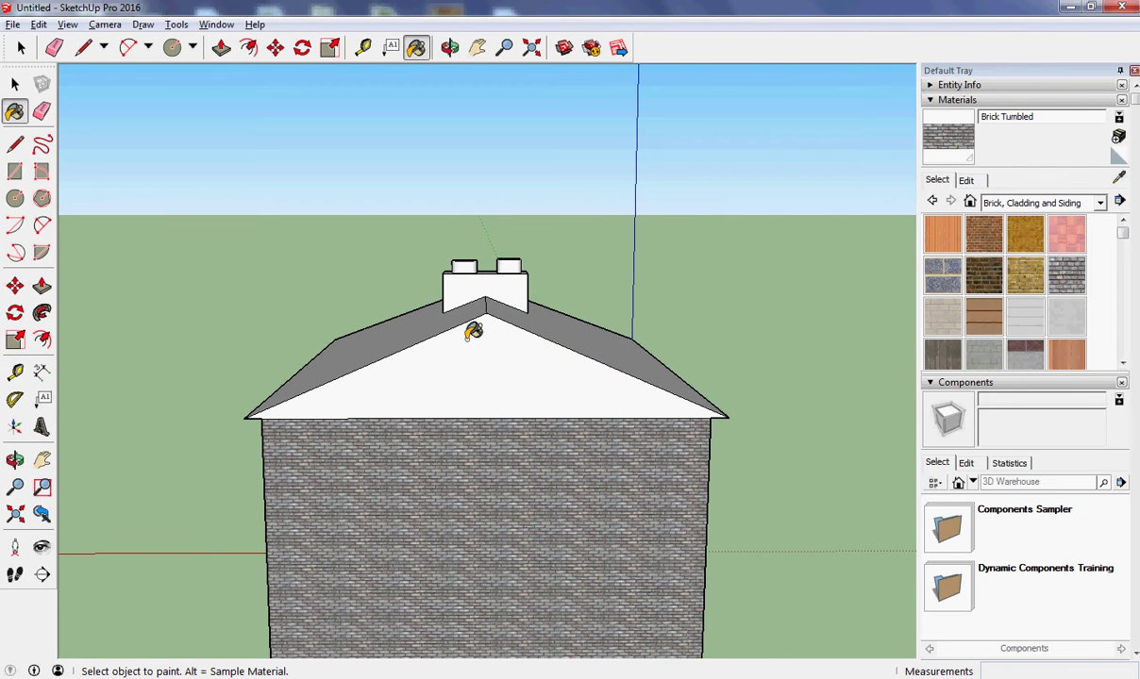
pyautogui.click(475, 281)
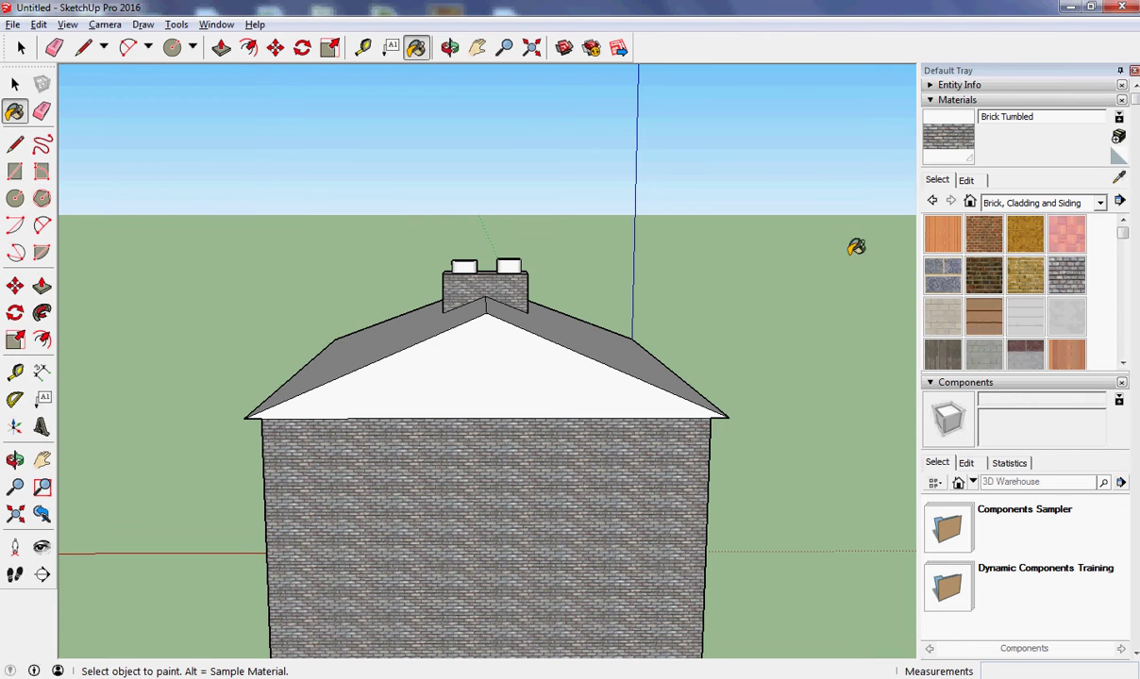
# Pick Roofing Scalloped Ornate from Roofing and tile the front and visible roof slopes.
pyautogui.click(1100, 204)
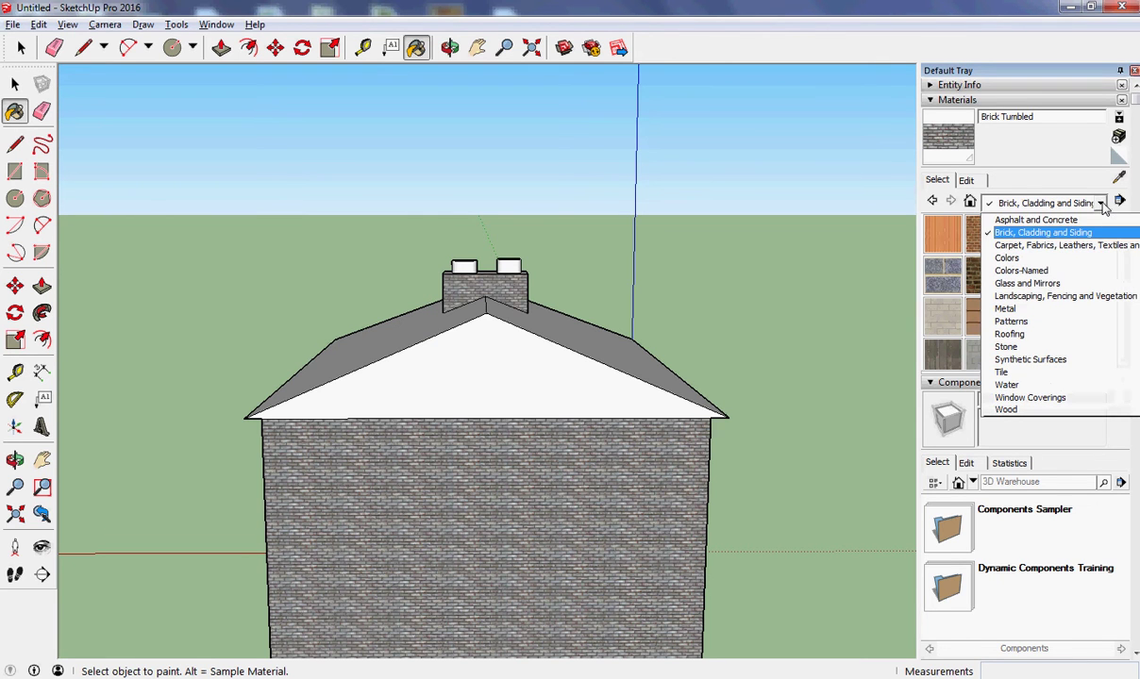
pyautogui.click(1038, 334)
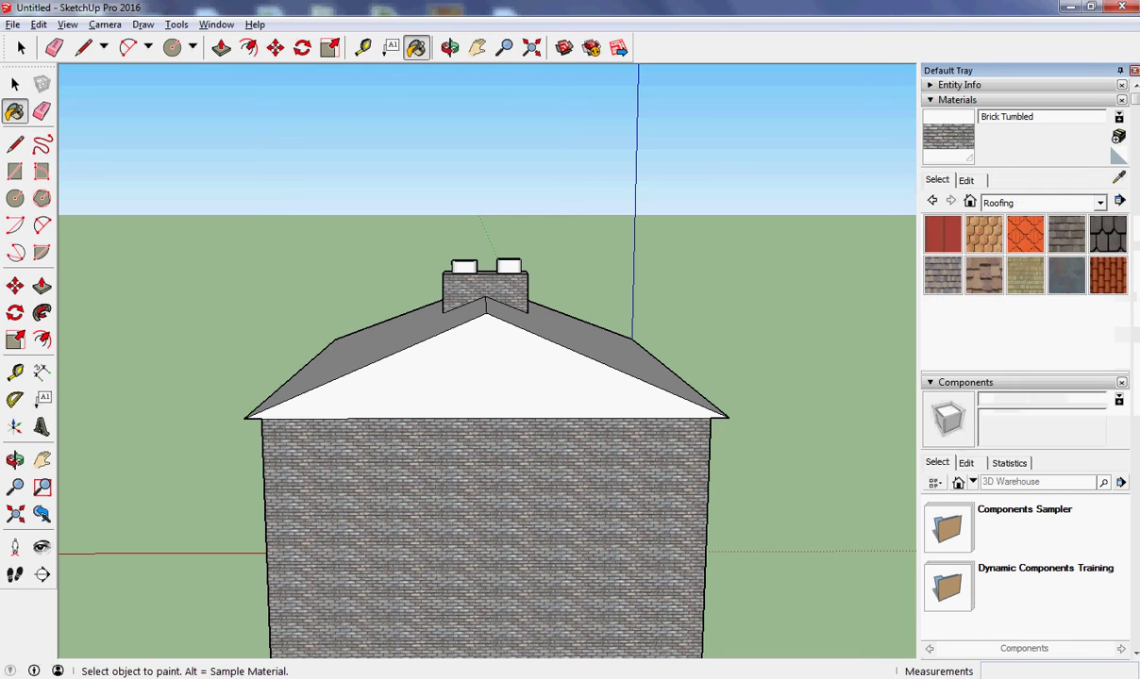
pyautogui.click(1025, 233)
pyautogui.click(505, 376)
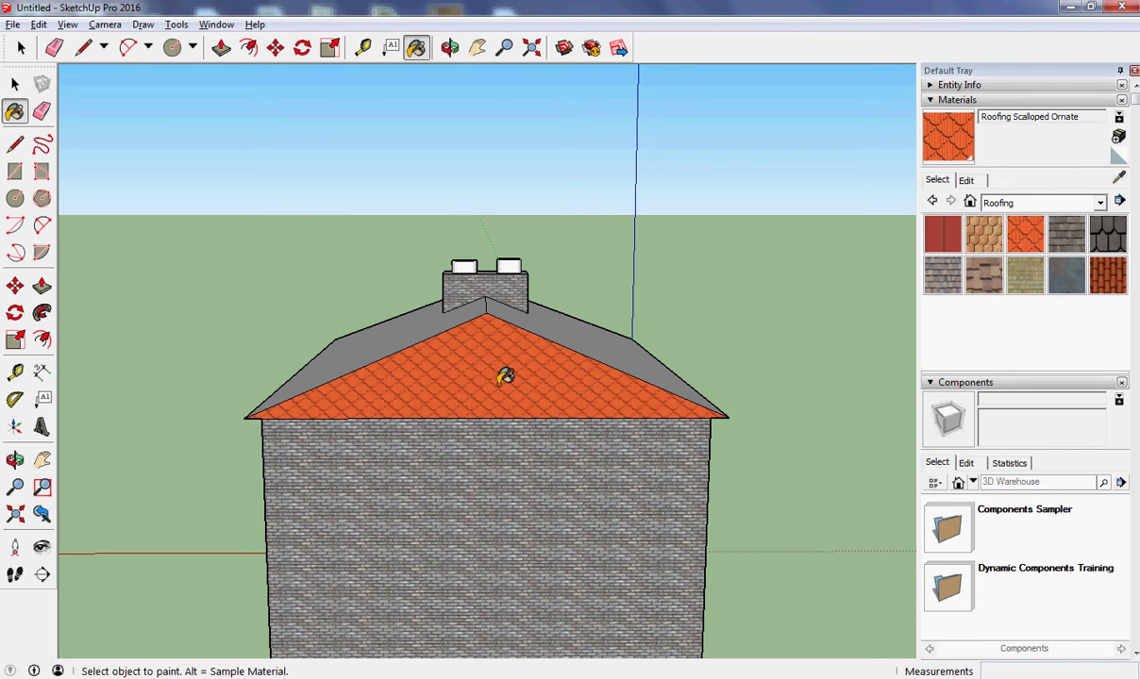
pyautogui.click(629, 349)
pyautogui.click(378, 338)
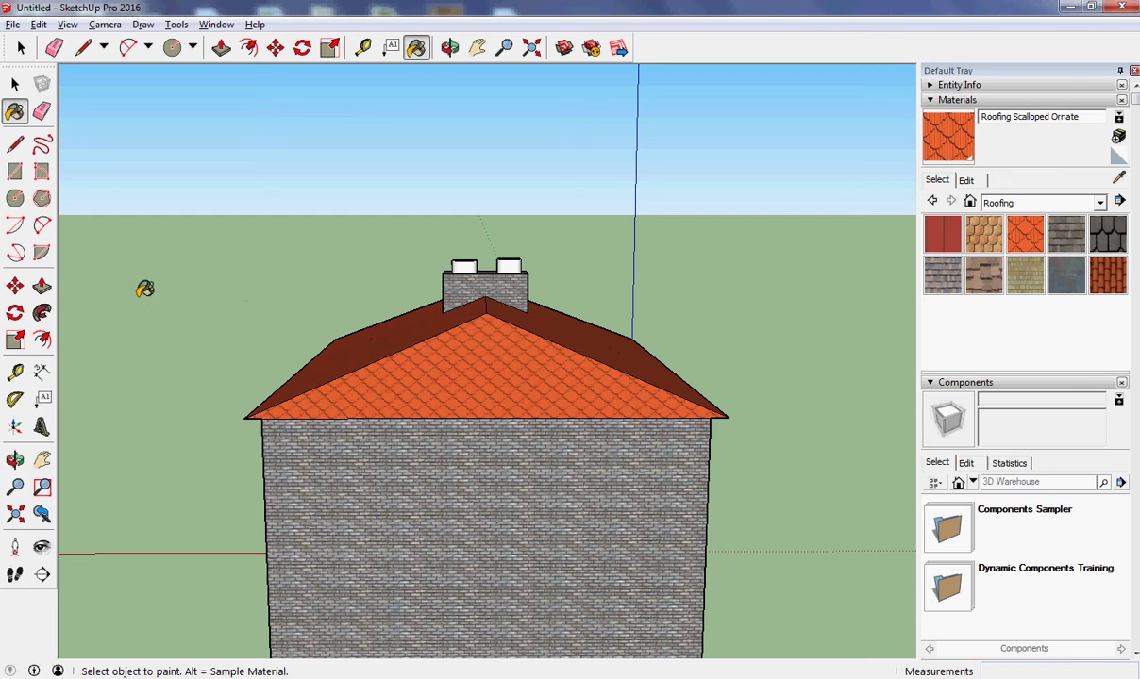
# Orbit over the roof and tile the last white roof face.
pyautogui.click(15, 460)
pyautogui.moveTo(348, 394); pyautogui.dragTo(538, 436)
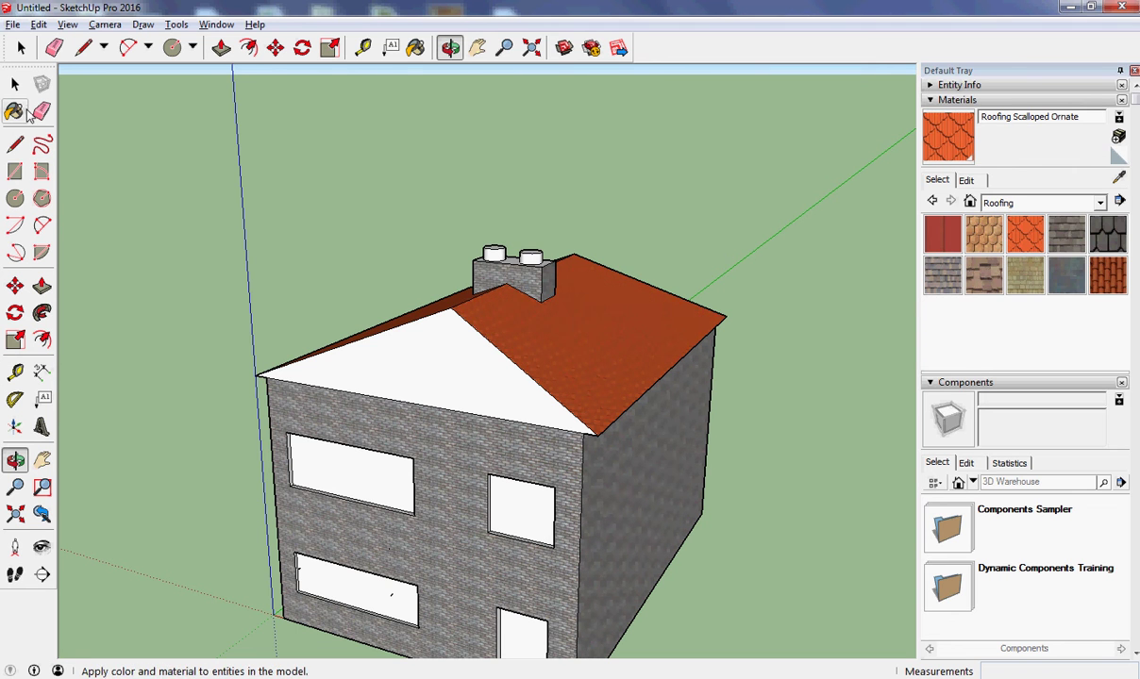
pyautogui.click(15, 111)
pyautogui.click(417, 367)
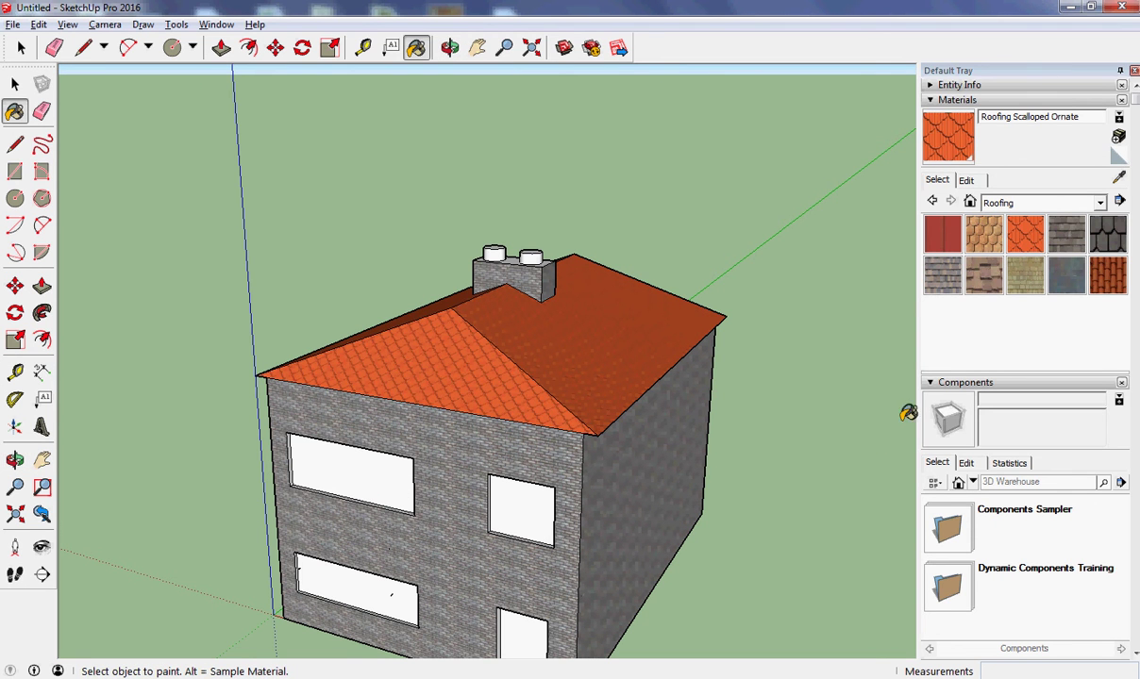
# Paint the front door with Wood Veneer 01 from the Wood collection.
pyautogui.click(1100, 204)
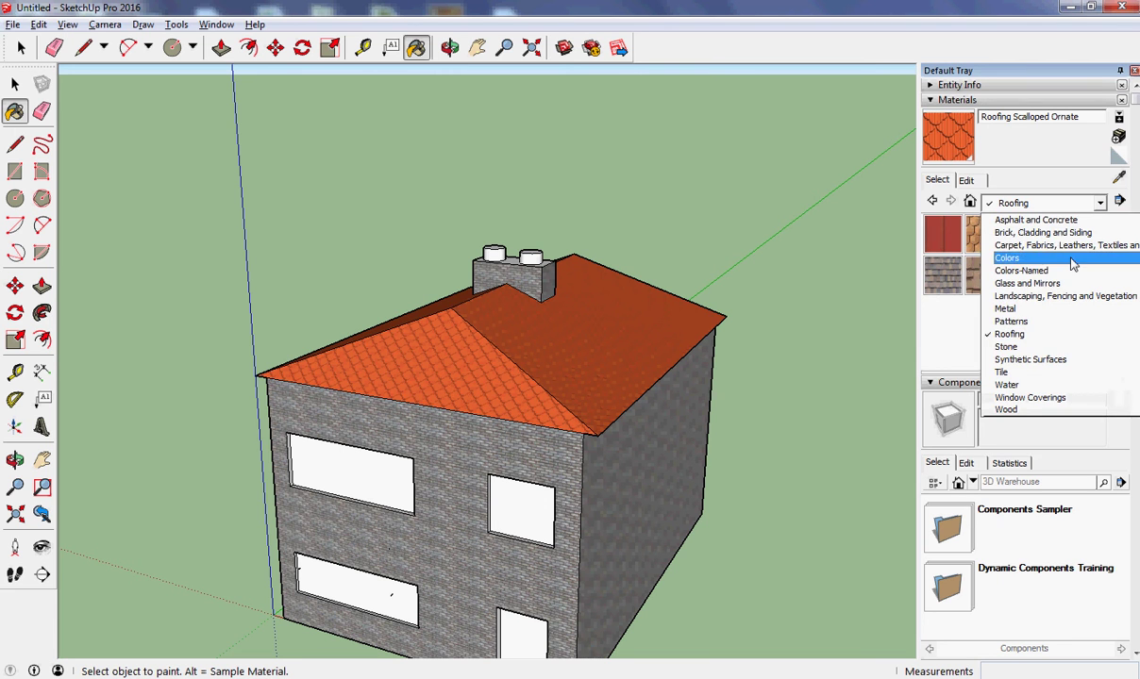
pyautogui.click(1025, 409)
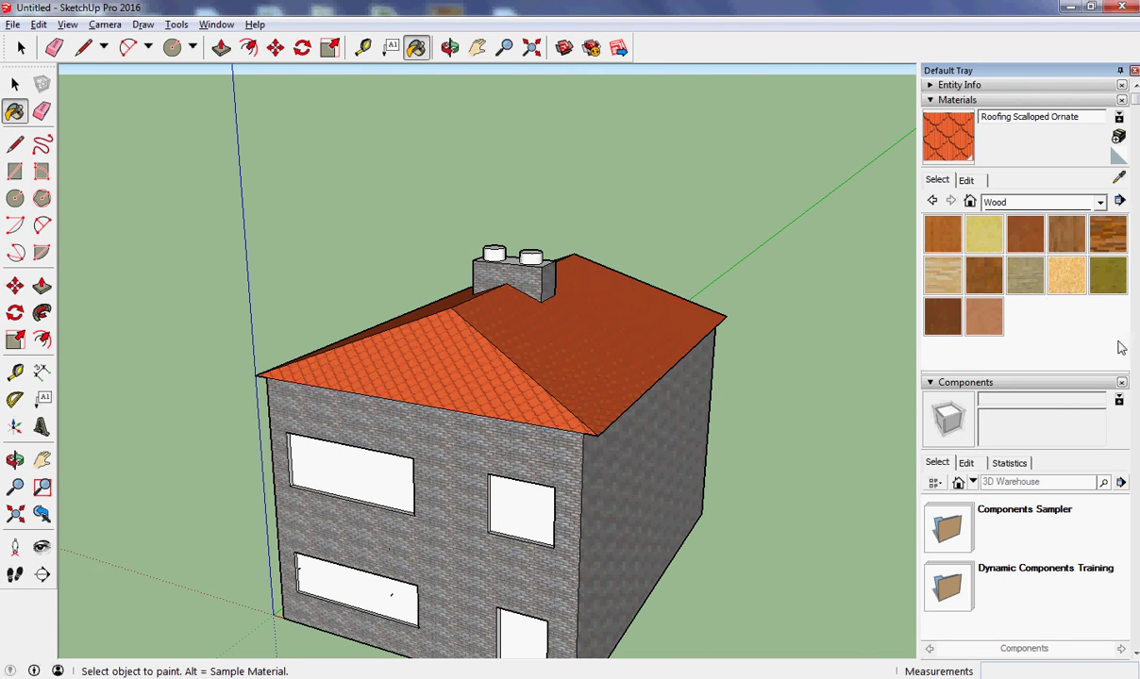
pyautogui.click(943, 319)
pyautogui.click(531, 630)
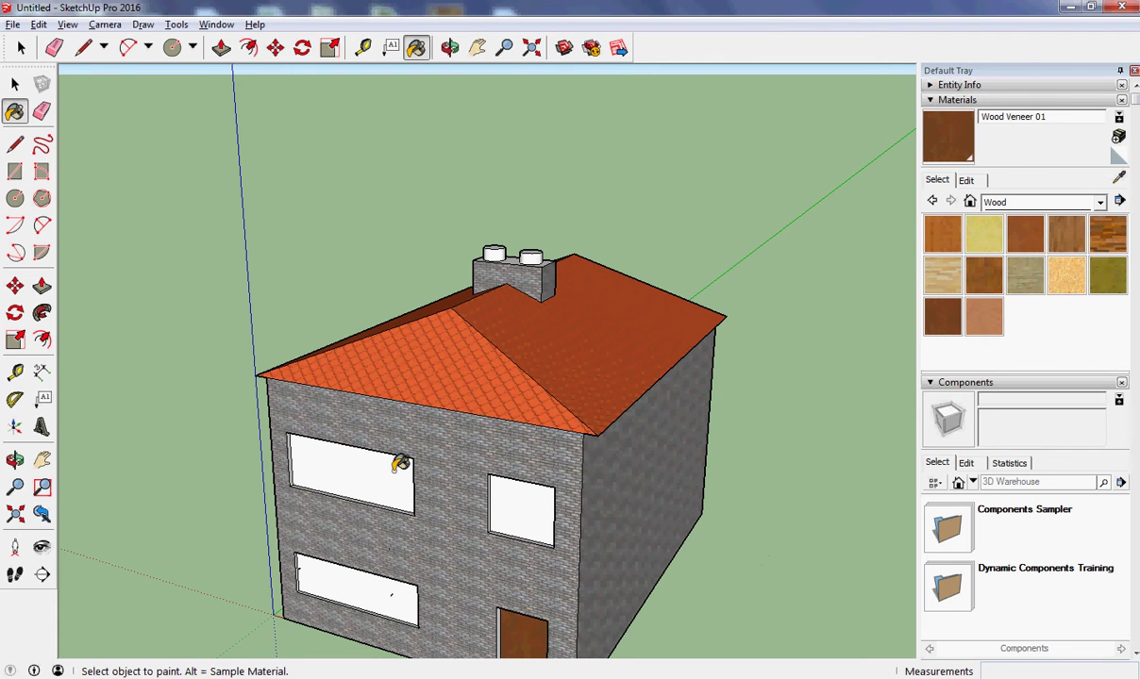
pyautogui.click(1101, 203)
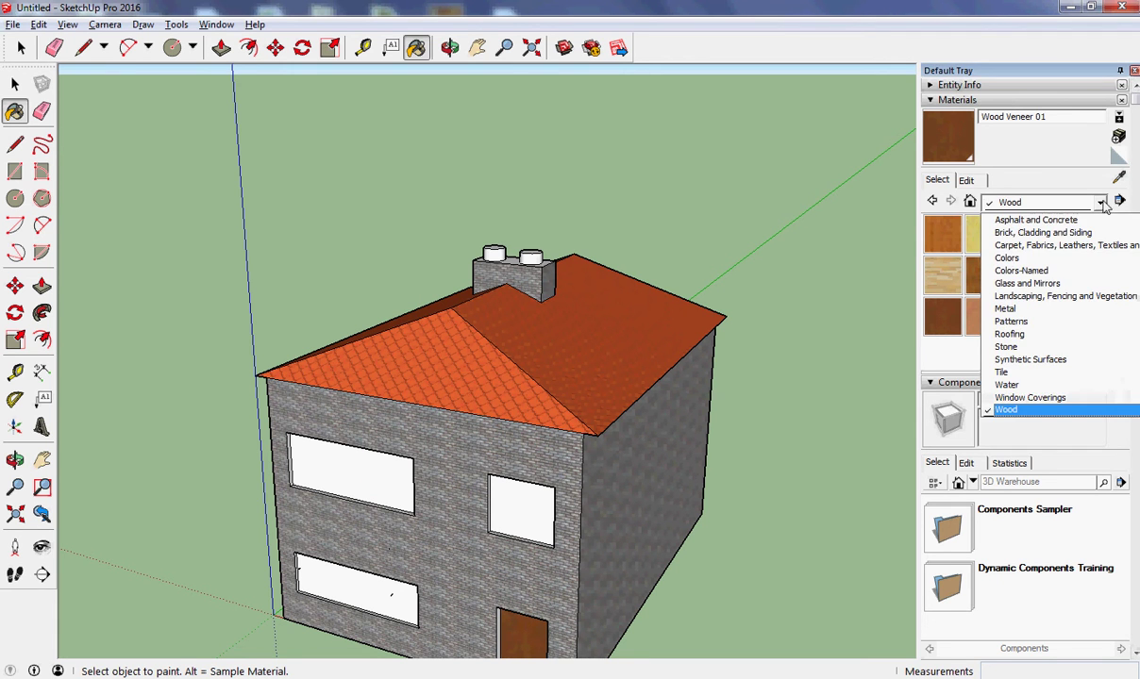
# Try Translucent Glass Blue from Glass and Mirrors on the right and upper-left windows.
pyautogui.click(1040, 285)
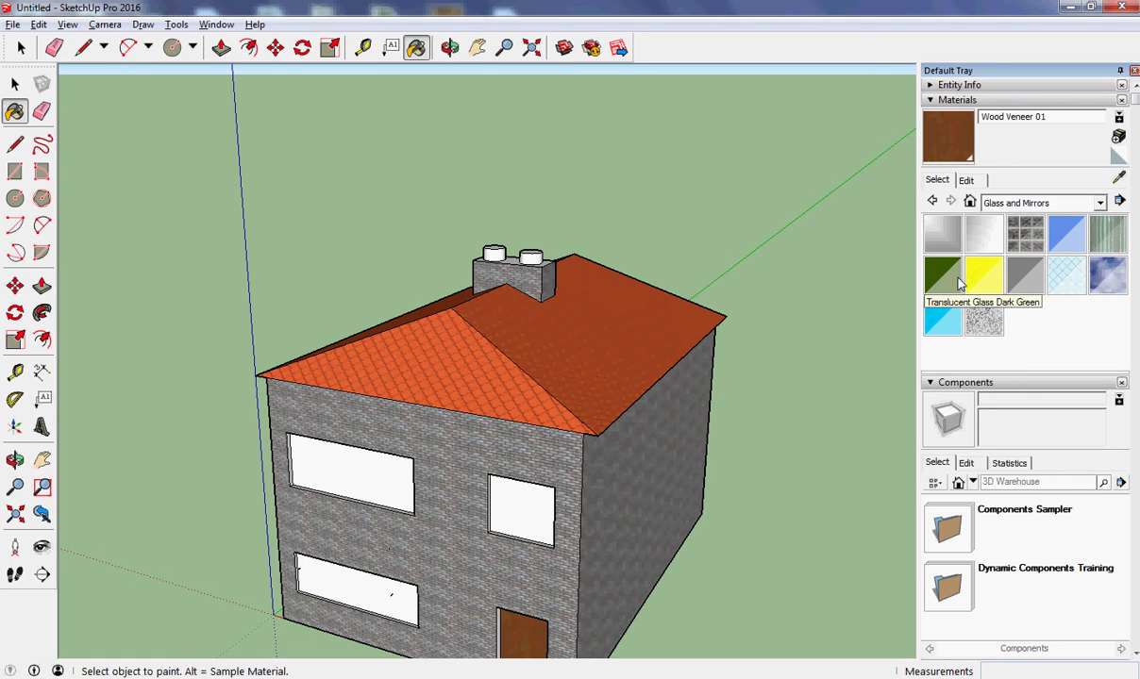
pyautogui.click(1060, 240)
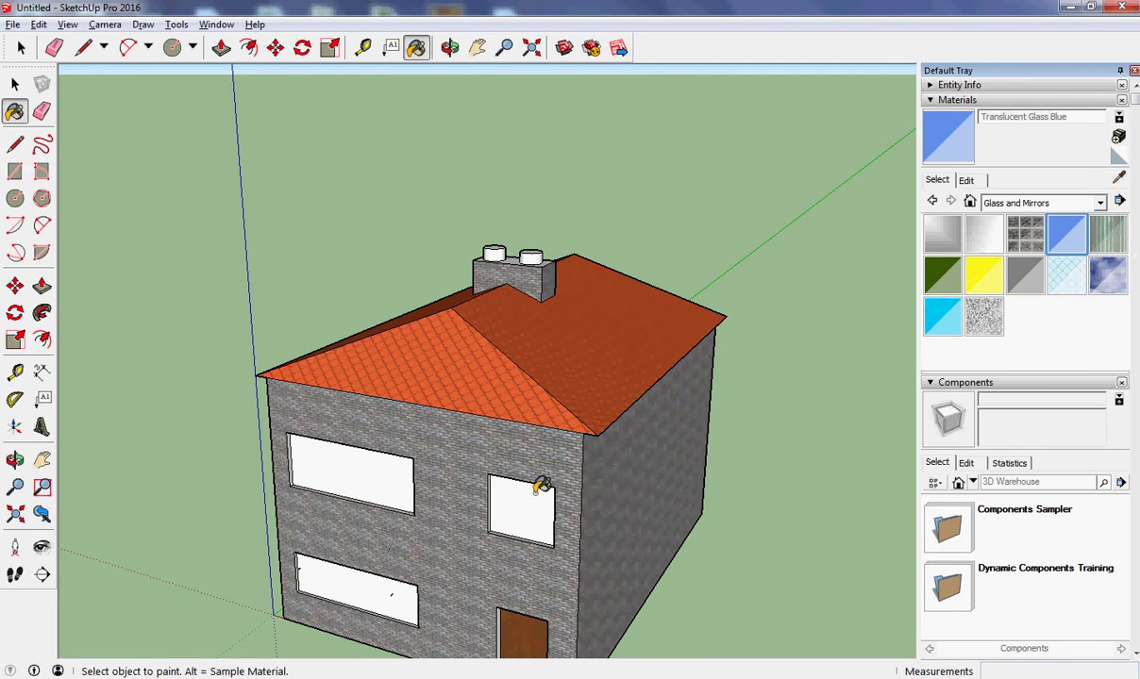
pyautogui.click(524, 500)
pyautogui.click(366, 481)
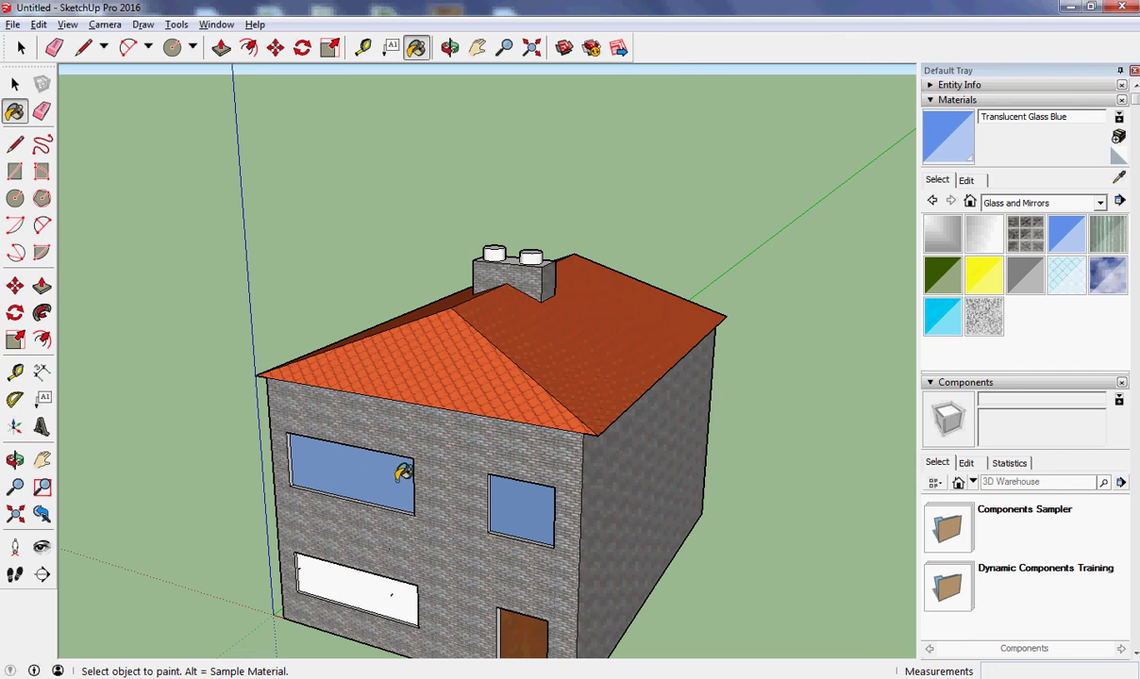
# Repaint all three front windows with Translucent Glass Corrugated.
pyautogui.click(1097, 245)
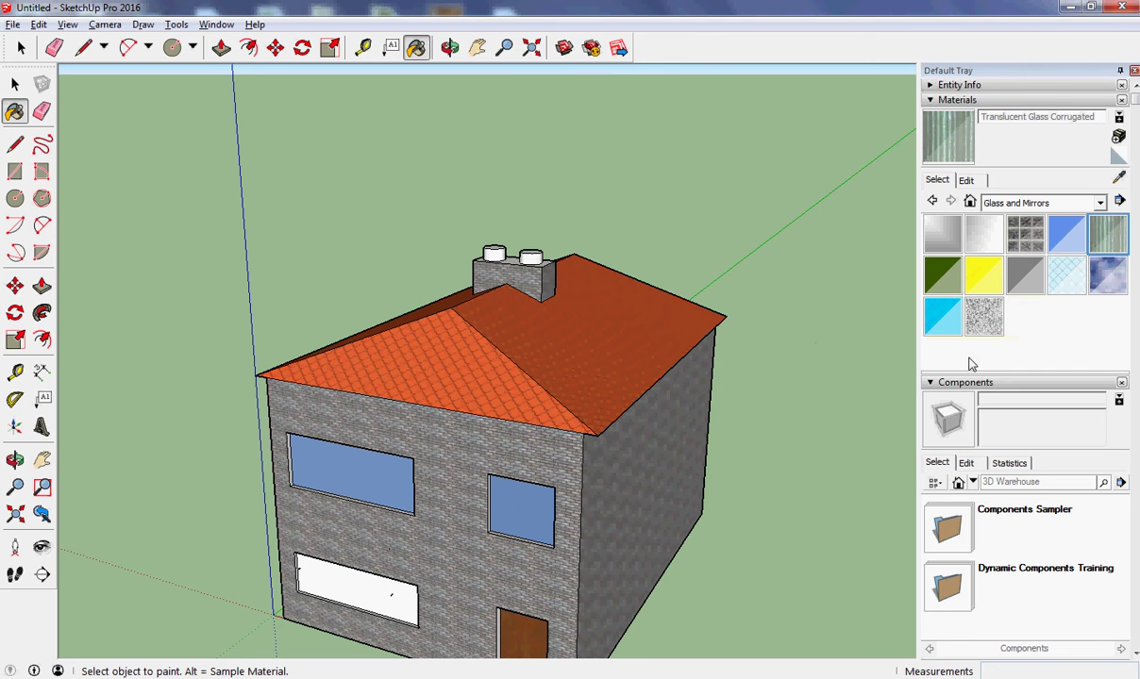
pyautogui.click(514, 492)
pyautogui.click(392, 474)
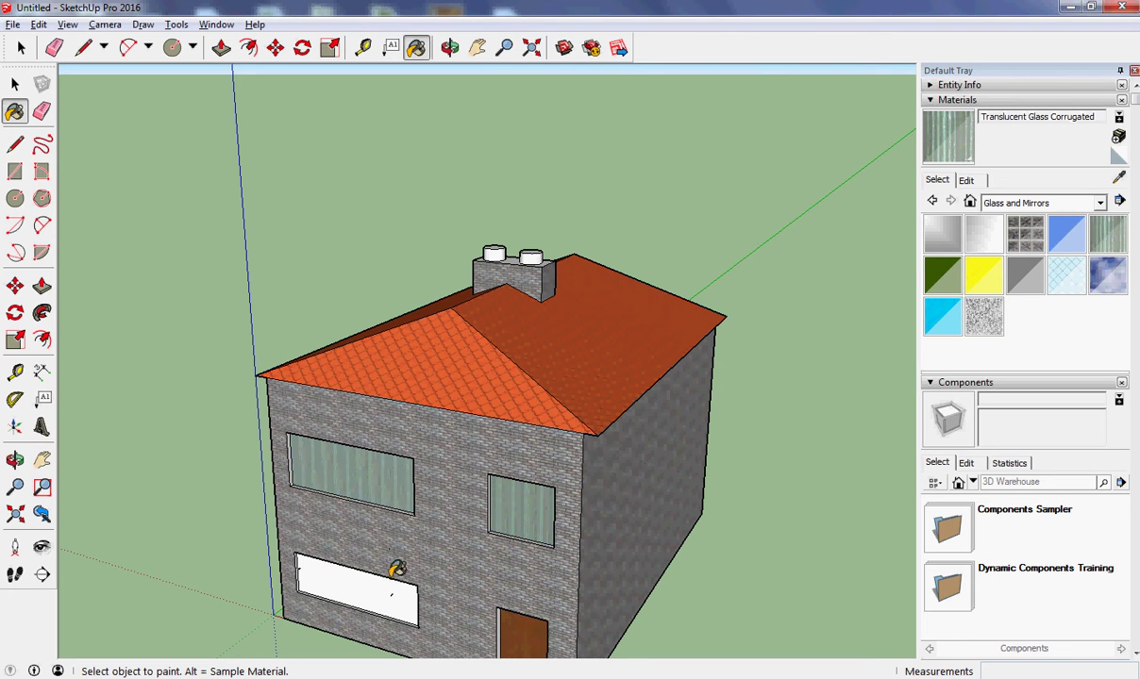
pyautogui.click(373, 578)
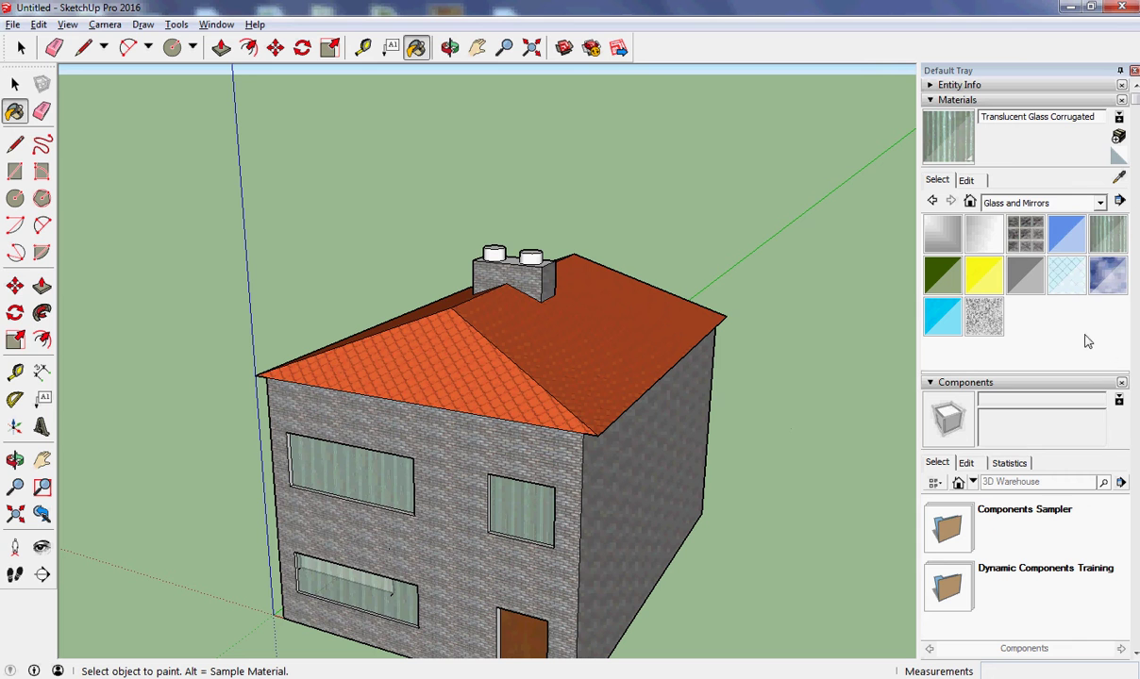
# Cover the right and upper-left windows with Window Covering 01 from Window Coverings.
pyautogui.click(1099, 205)
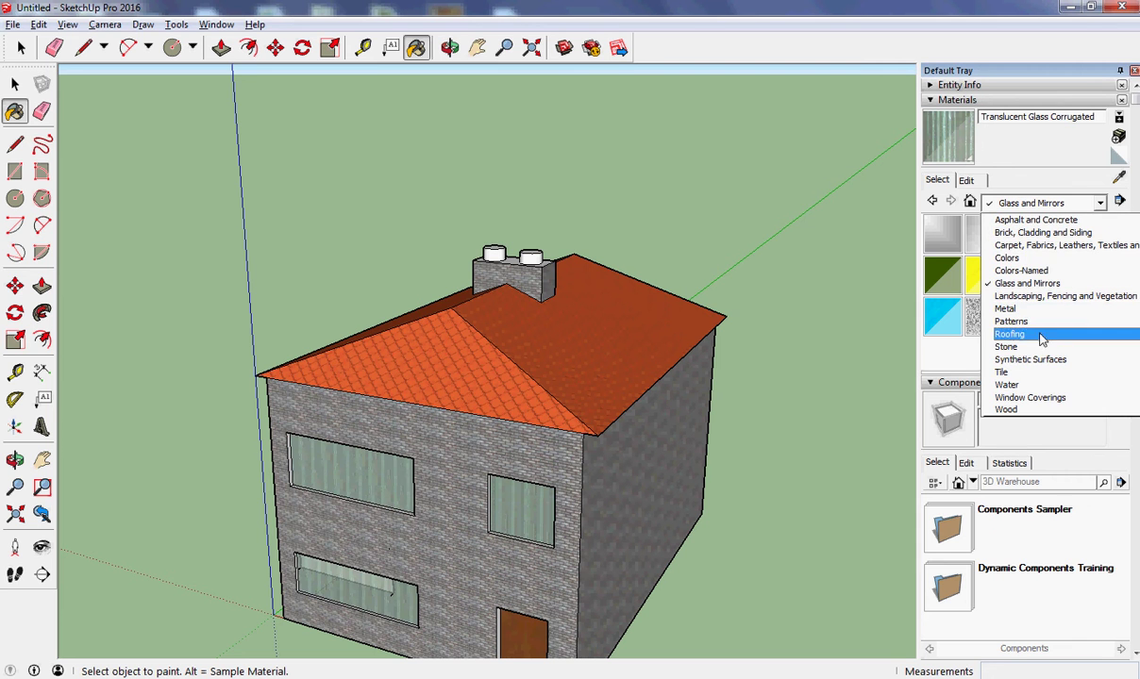
pyautogui.click(1030, 398)
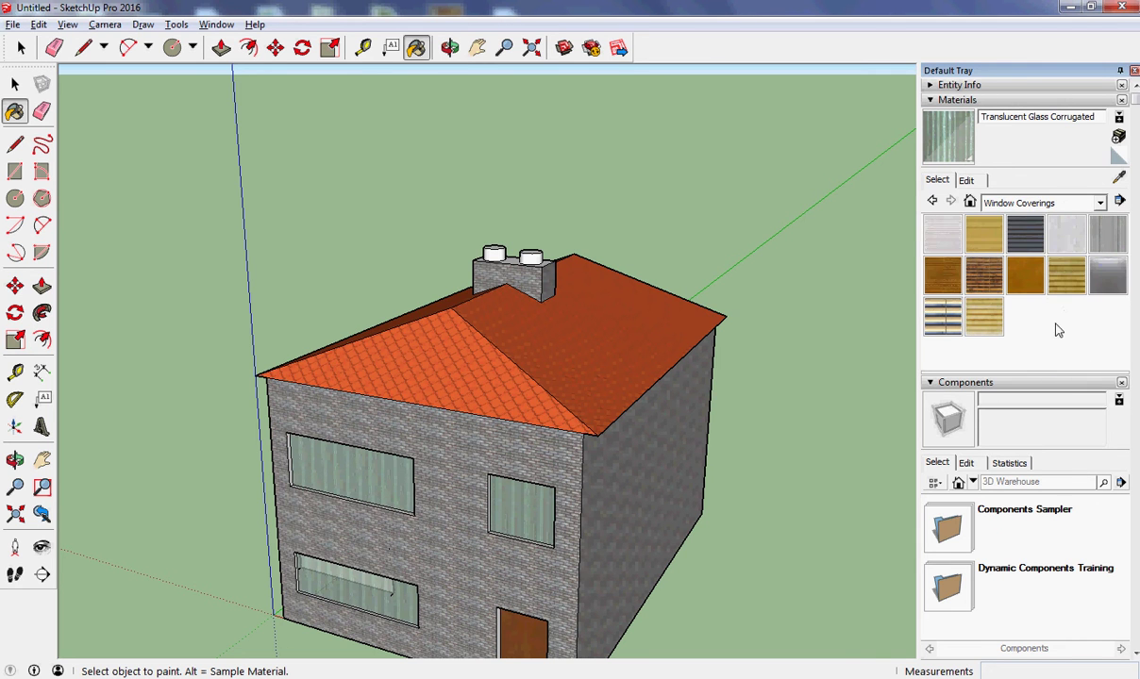
pyautogui.click(945, 327)
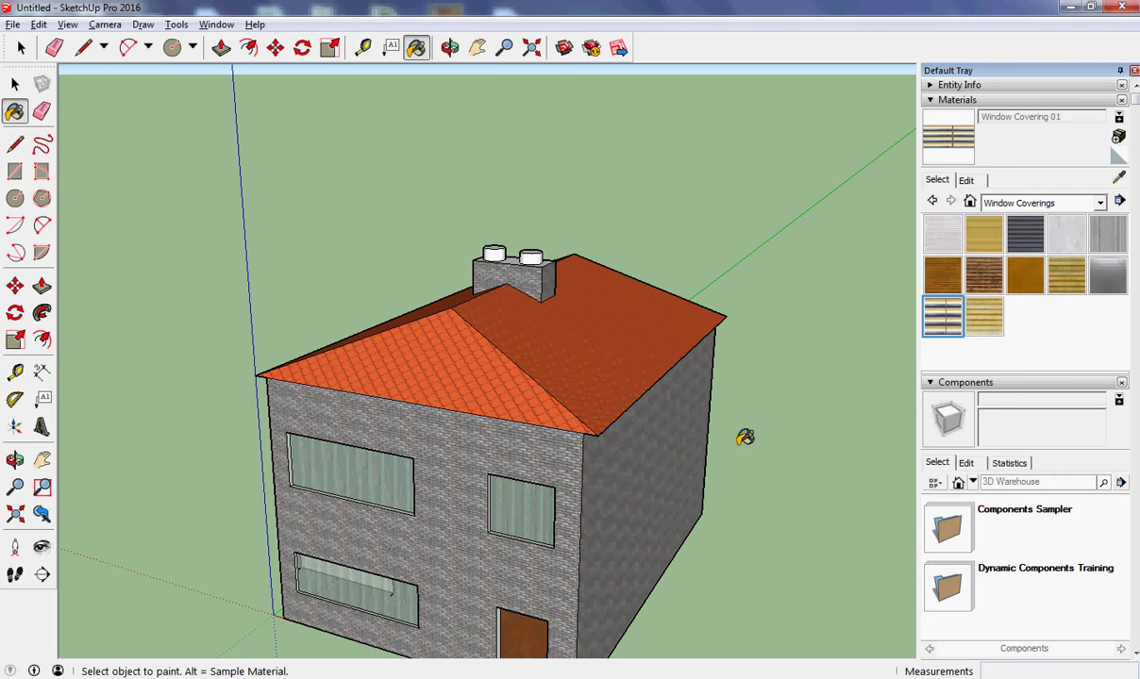
pyautogui.click(499, 517)
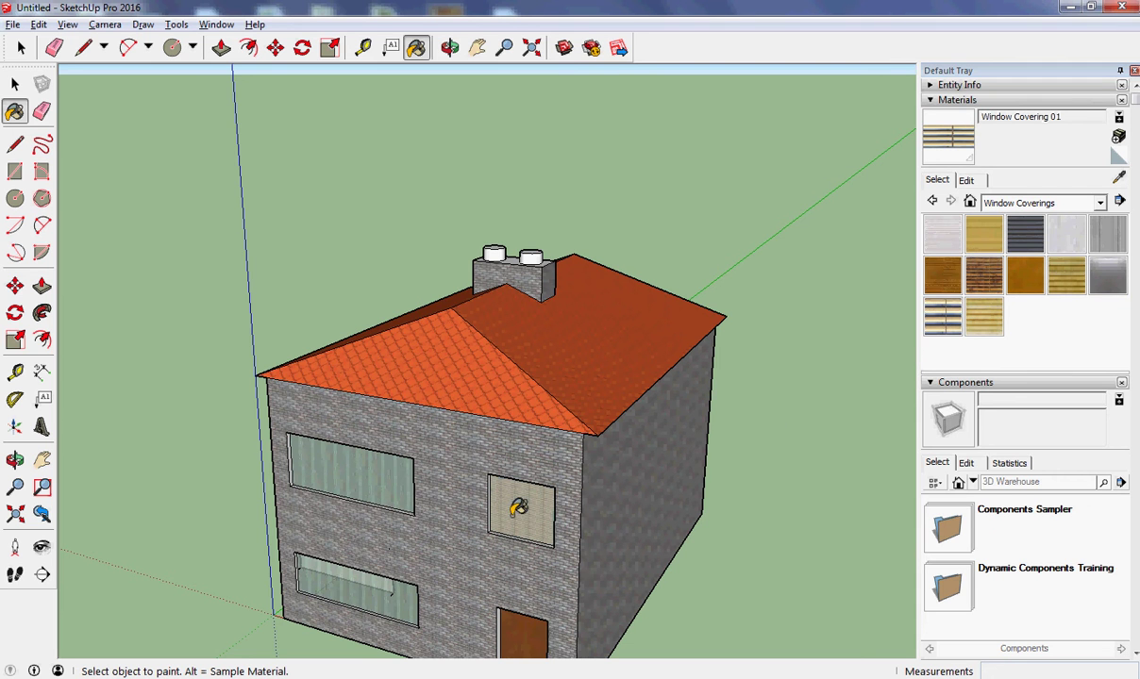
pyautogui.click(387, 483)
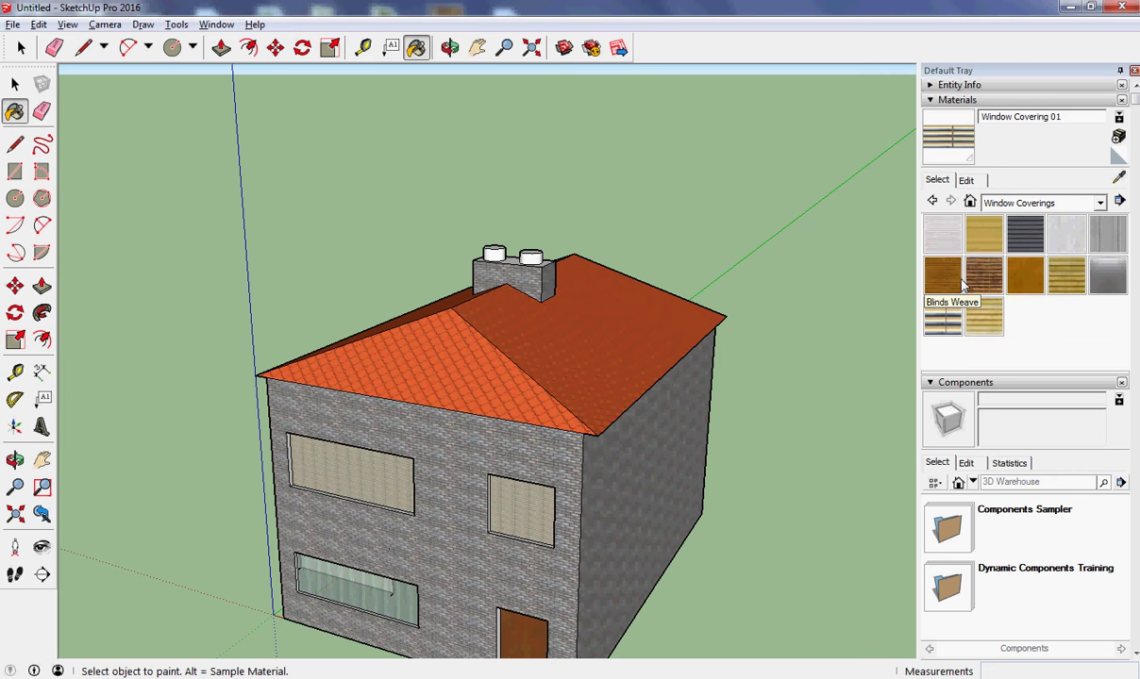
# Cover the lower window with Blinds Vertical Pattern.
pyautogui.click(1065, 236)
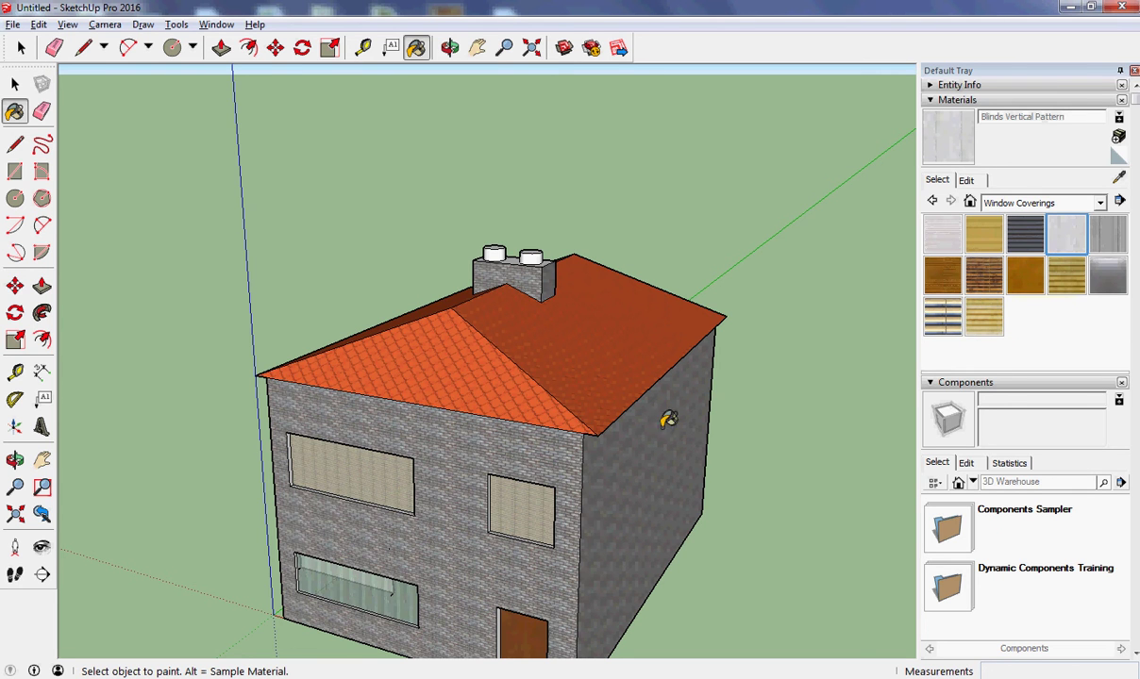
pyautogui.click(373, 580)
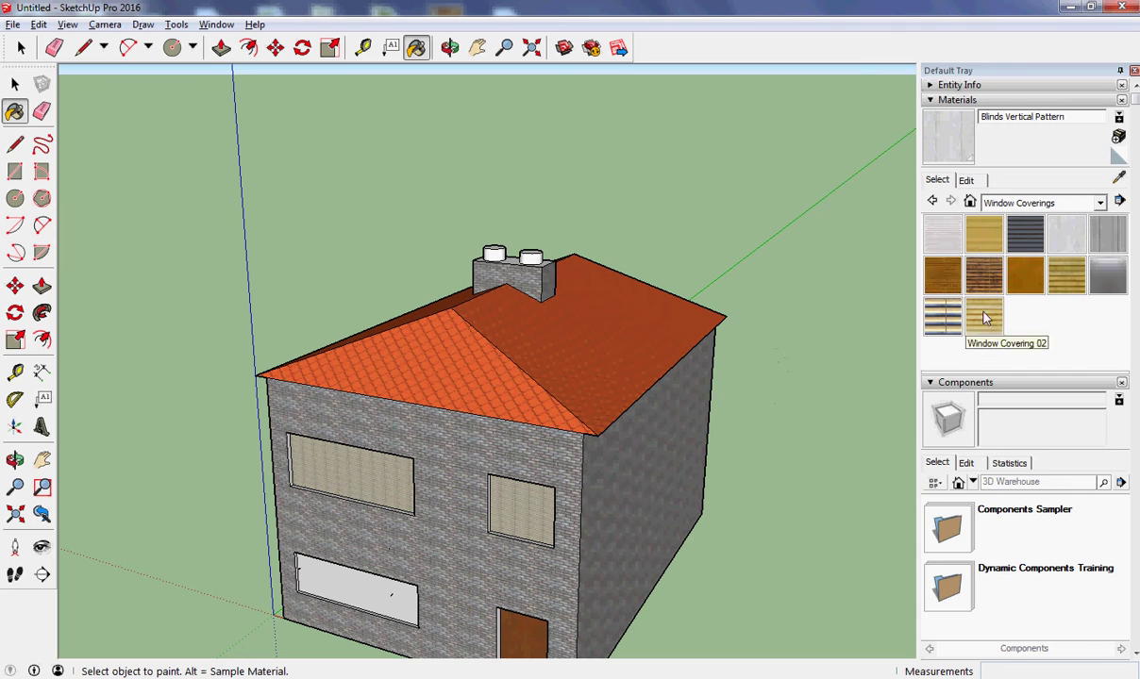
pyautogui.click(1100, 204)
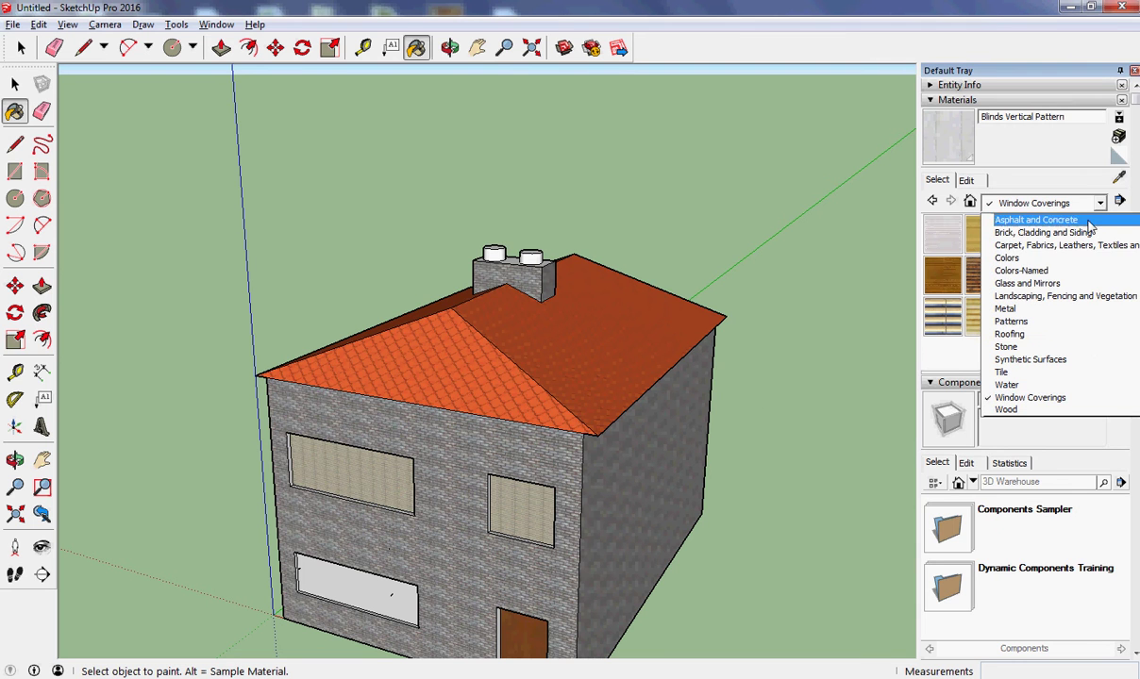
# Paint the right and left chimney pots with Sandstone from the Stone collection.
pyautogui.click(1007, 346)
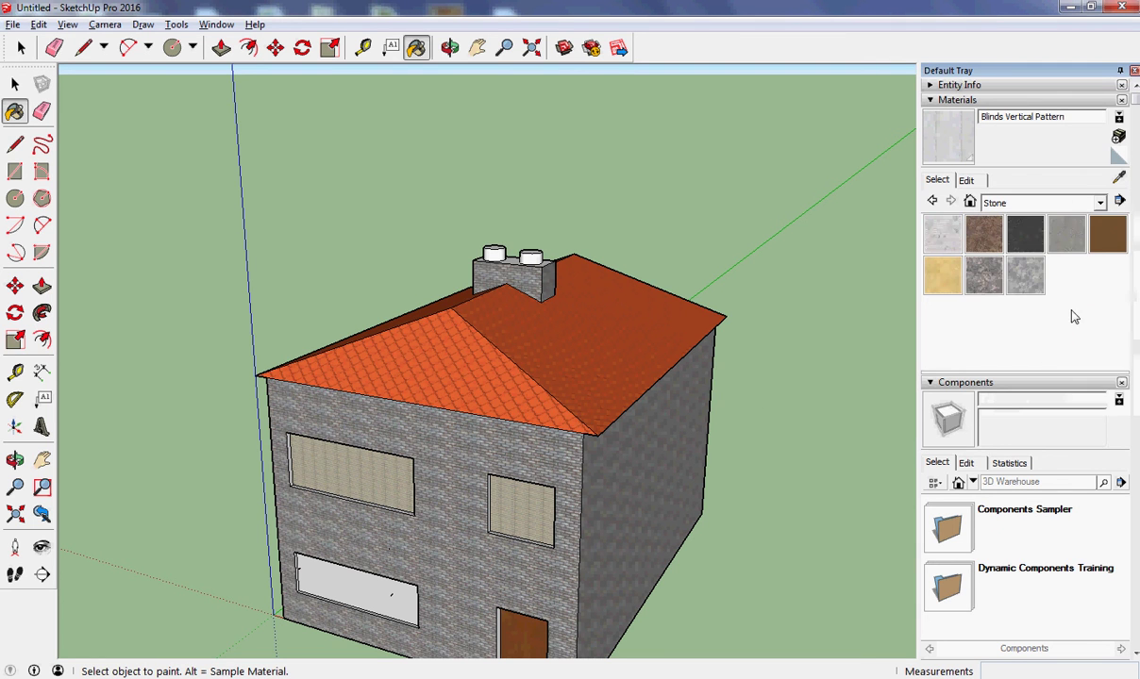
pyautogui.click(1103, 236)
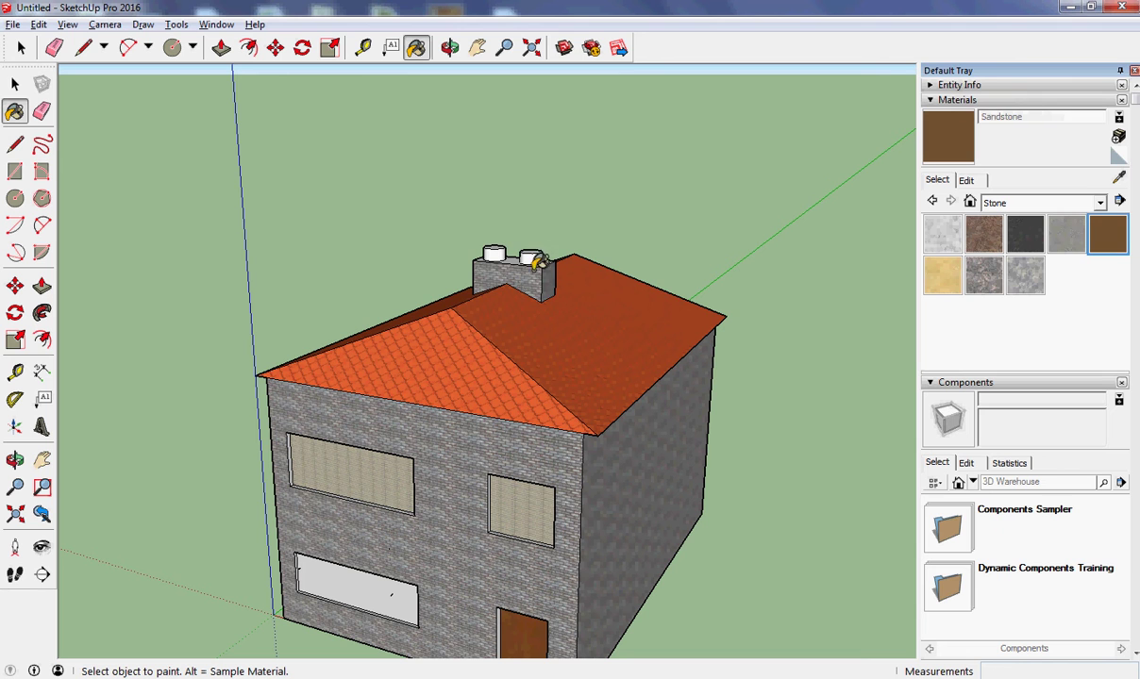
pyautogui.click(536, 253)
pyautogui.click(493, 252)
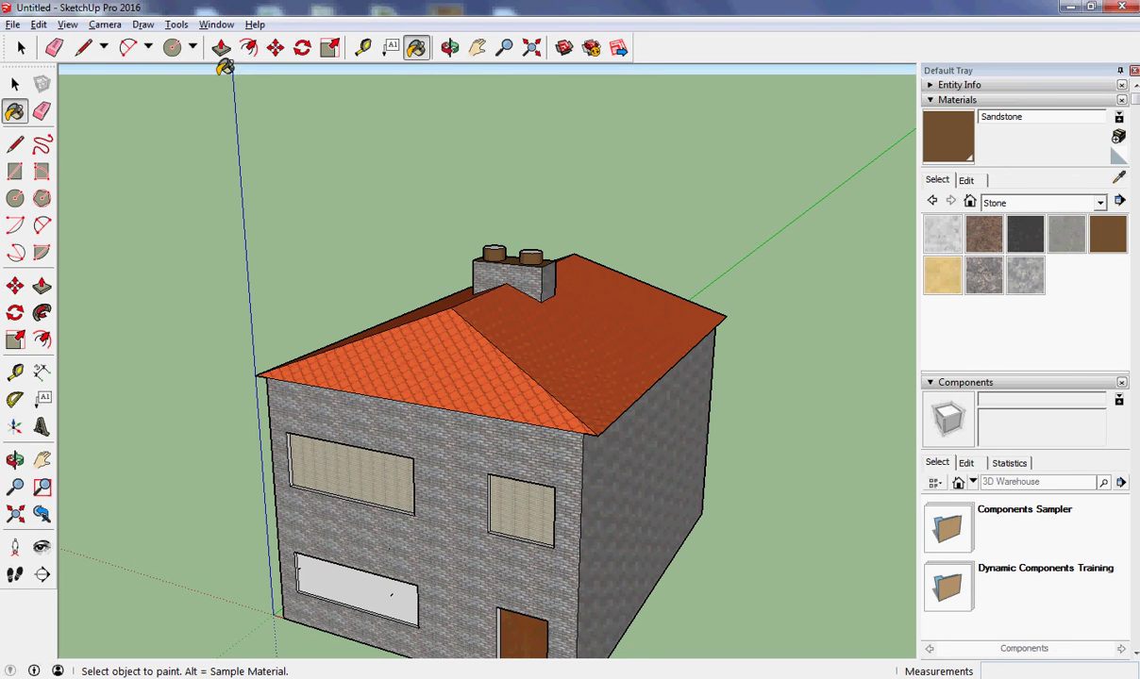
# Set the camera to Camera > Standard Views > Iso.
pyautogui.click(107, 26)
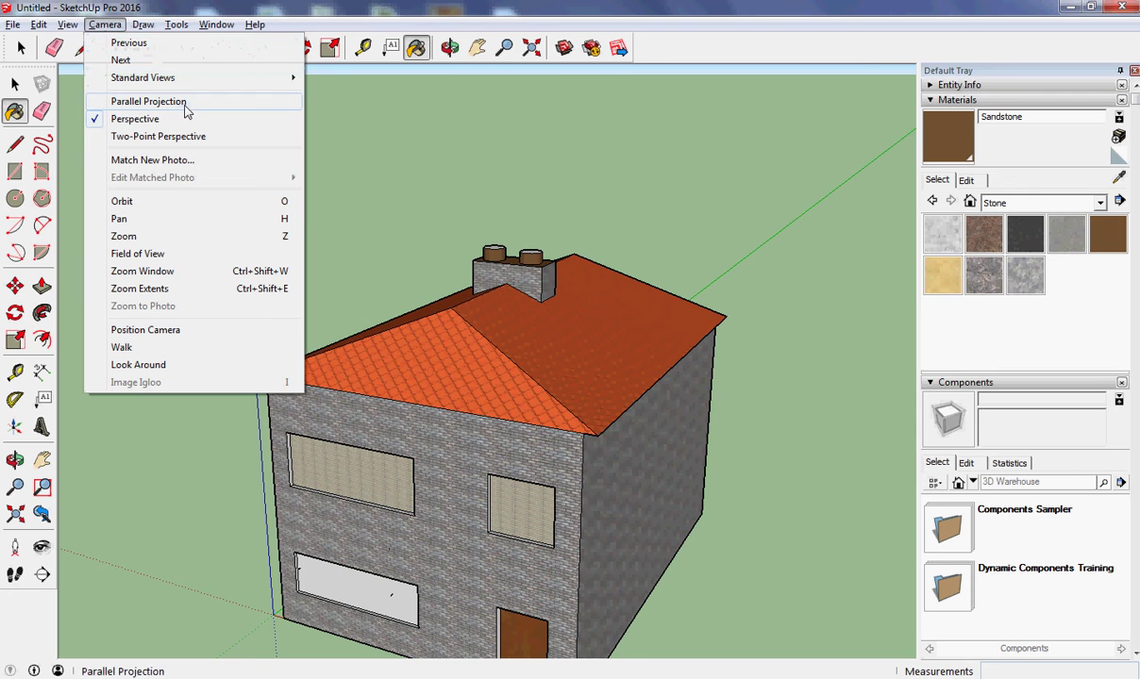
pyautogui.moveTo(186, 80)
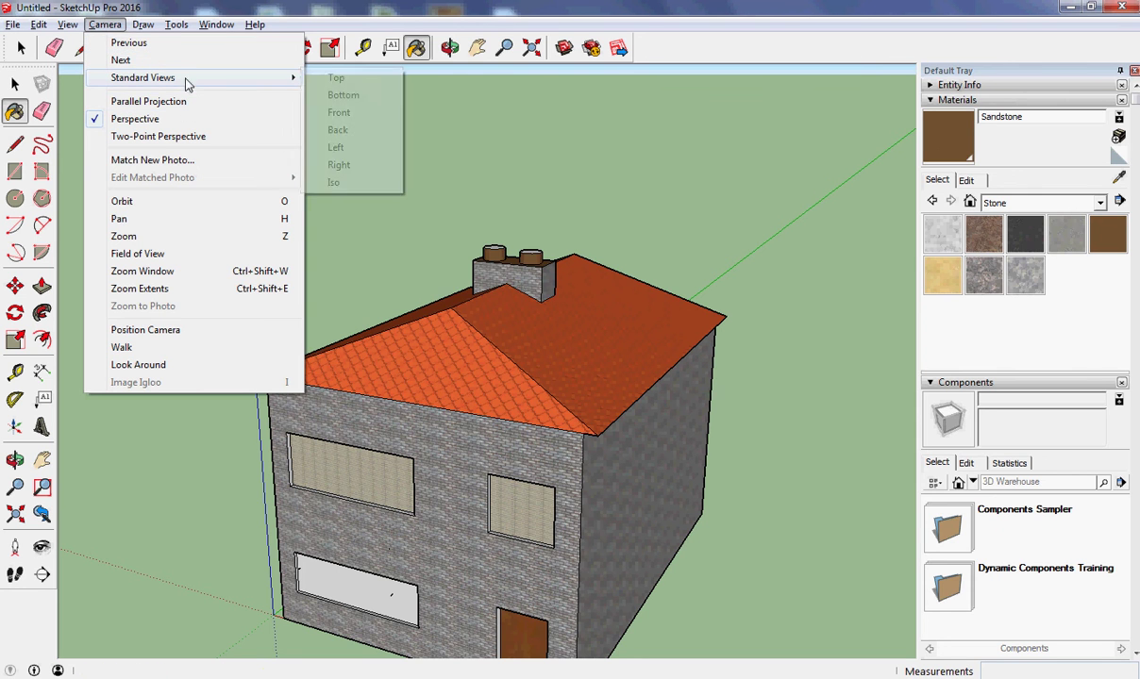
pyautogui.click(330, 181)
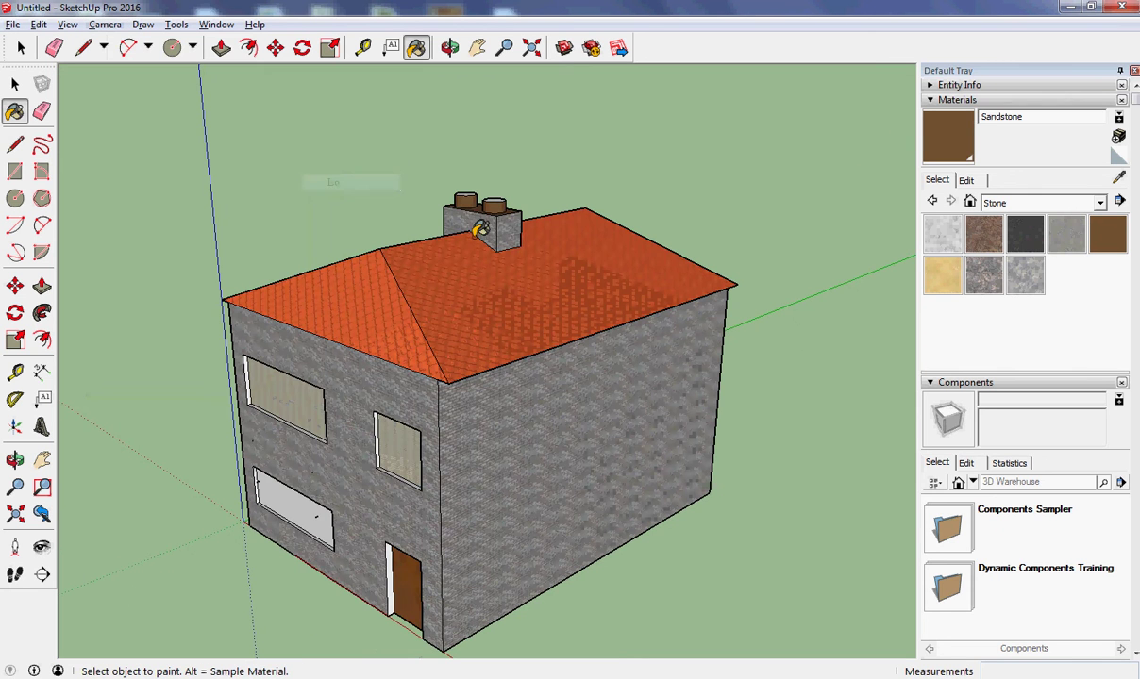
pyautogui.click(13, 26)
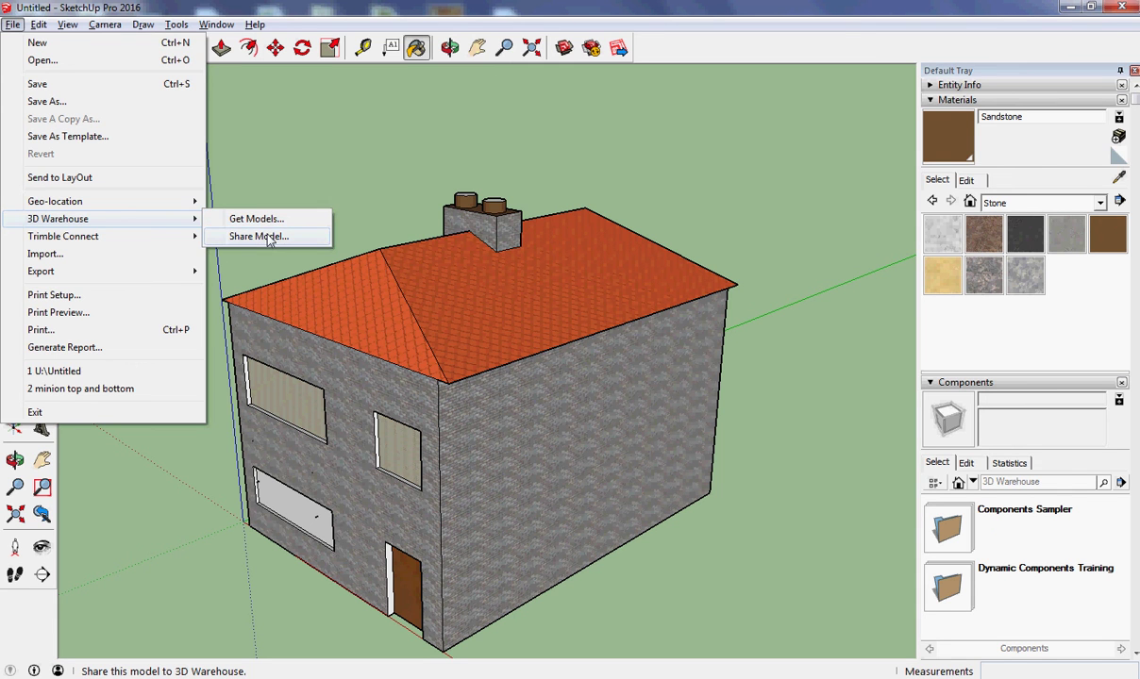
# Open 3D Warehouse via Get Models and search for 'house', getting 142,585 results.
pyautogui.click(267, 219)
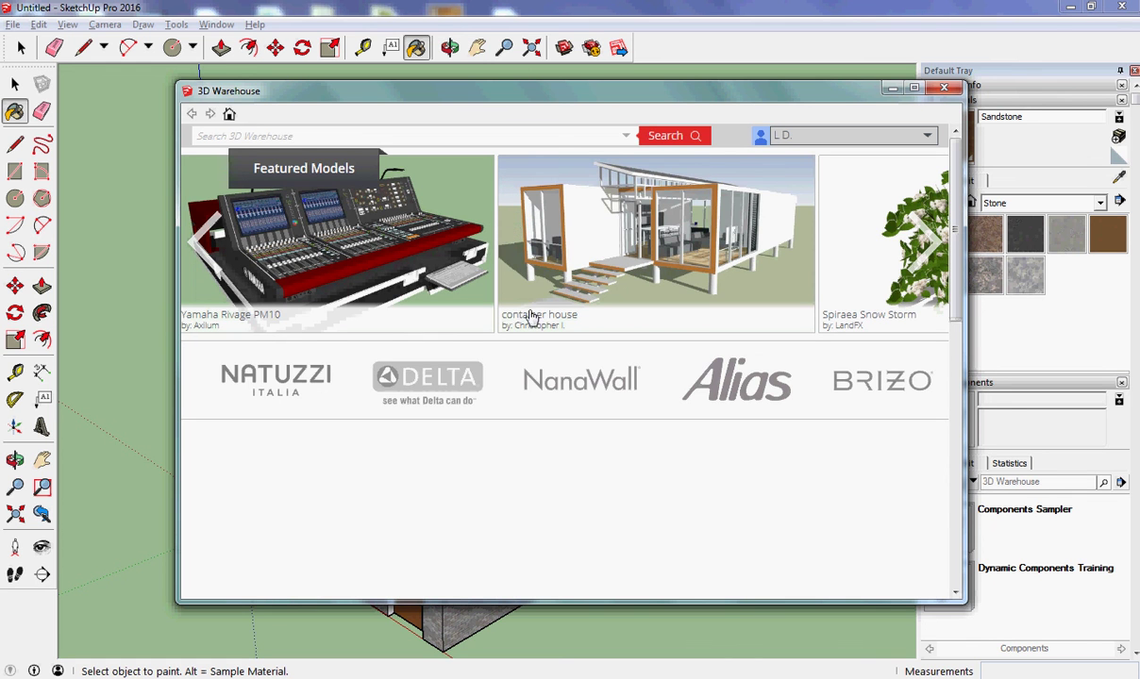
pyautogui.click(308, 135)
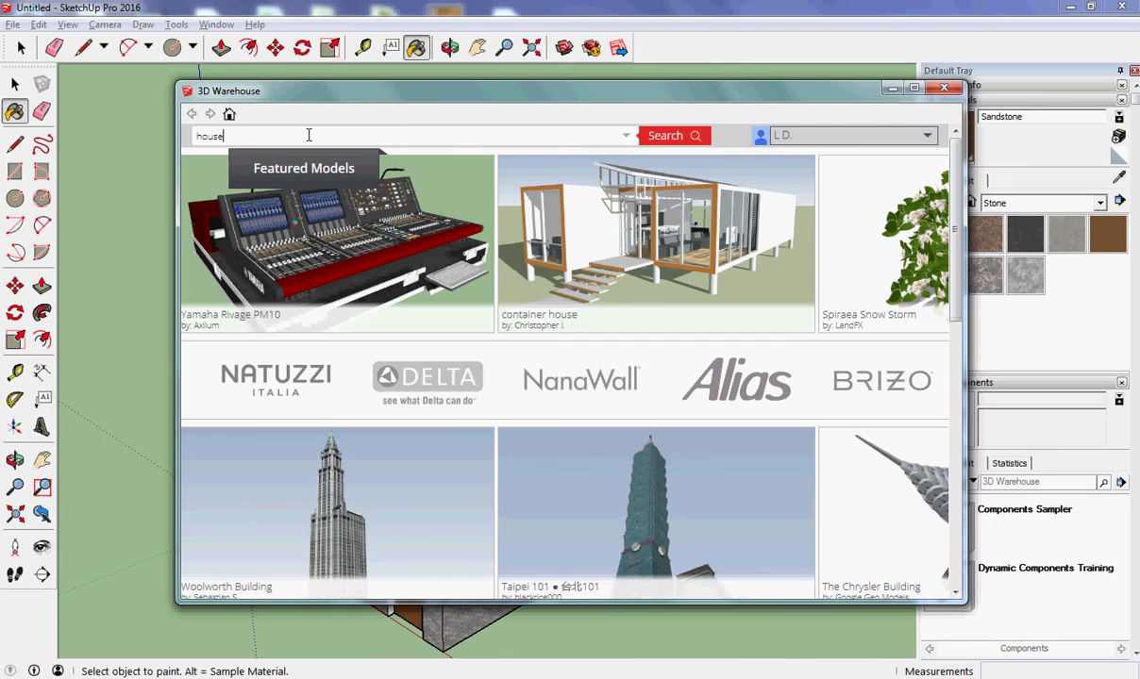
pyautogui.press('Return')
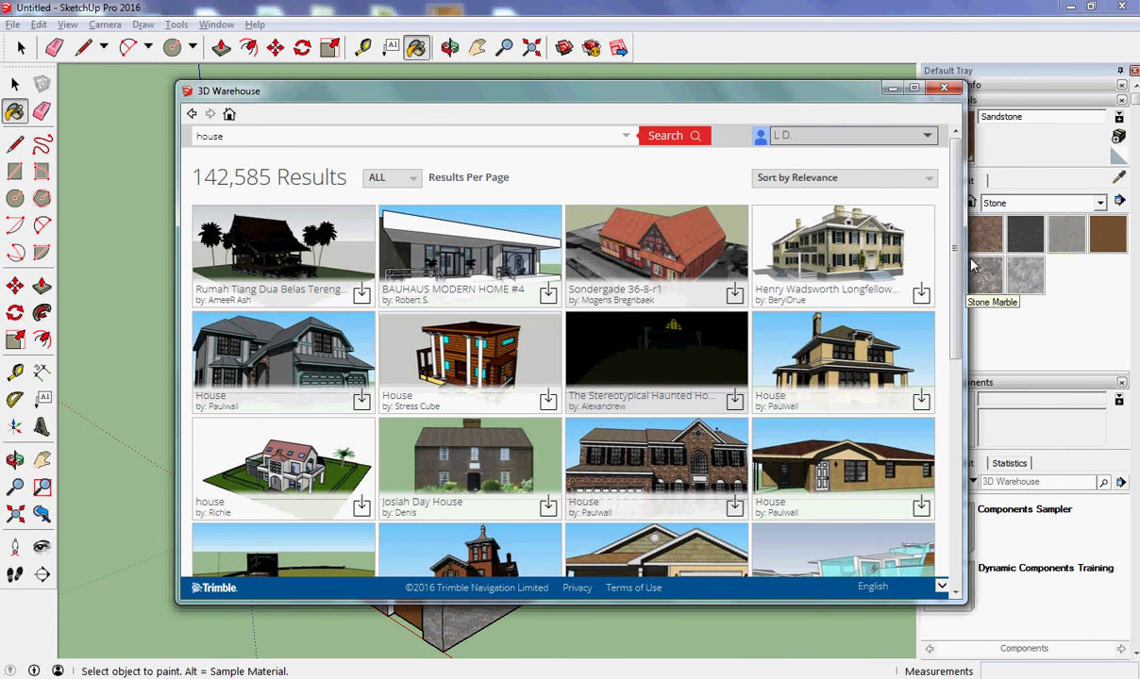
# Scroll the house search results and open the Victorian Mansion model page.
pyautogui.moveTo(955, 285); pyautogui.dragTo(929, 262)
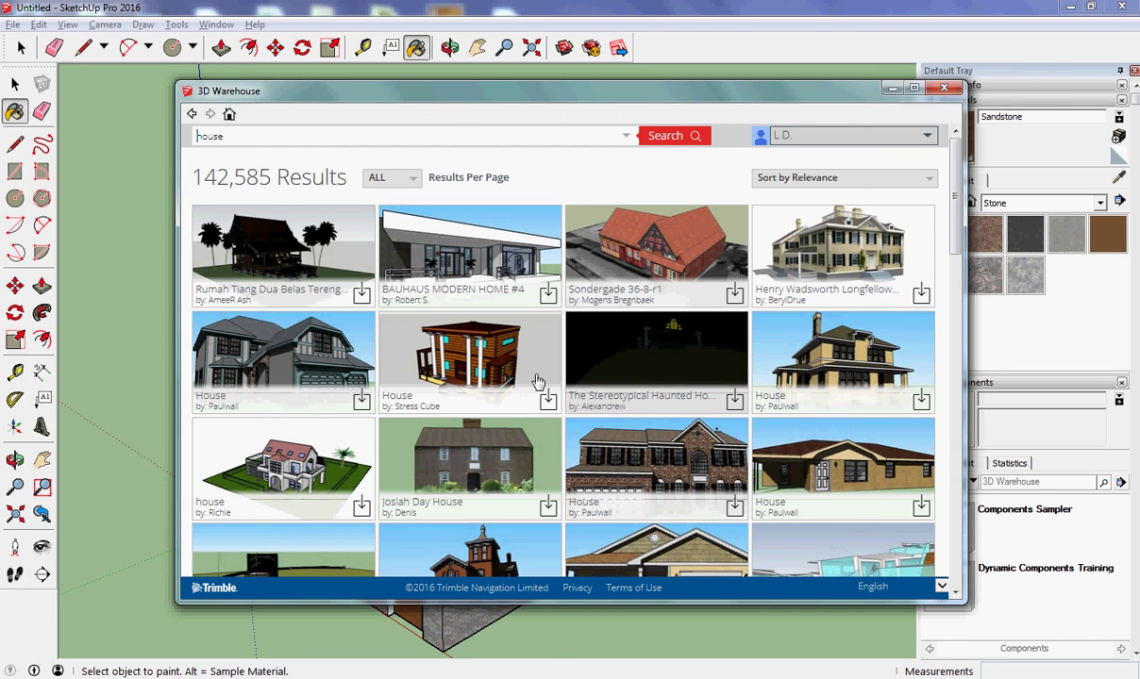
pyautogui.moveTo(956, 239); pyautogui.dragTo(963, 293)
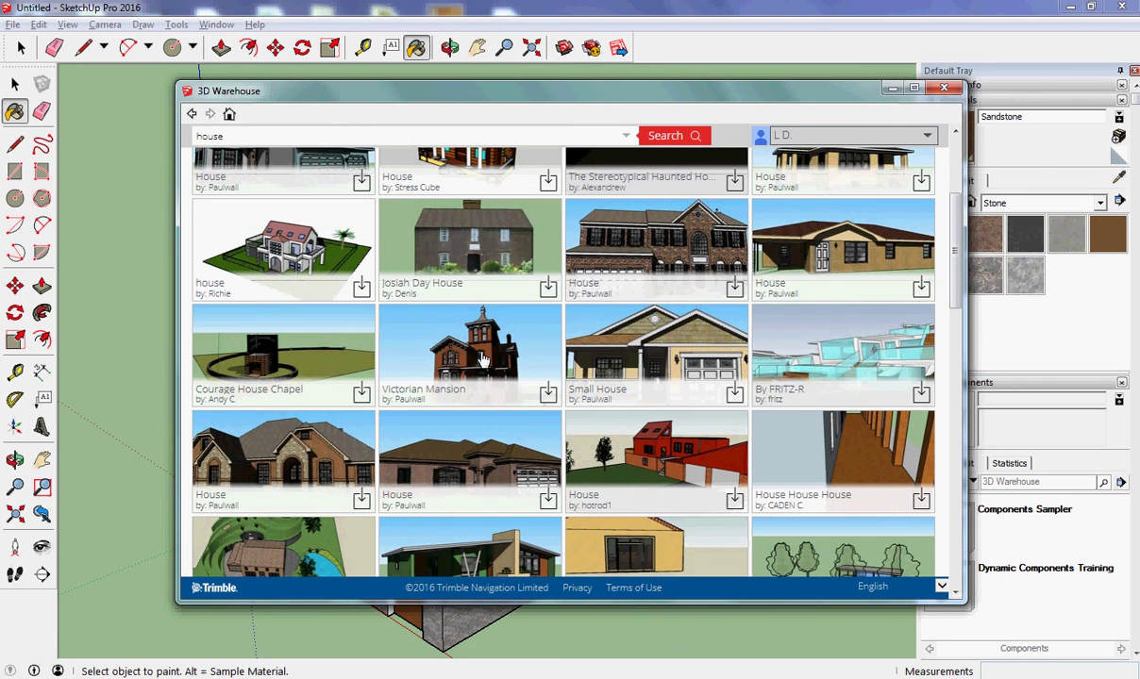
pyautogui.click(482, 361)
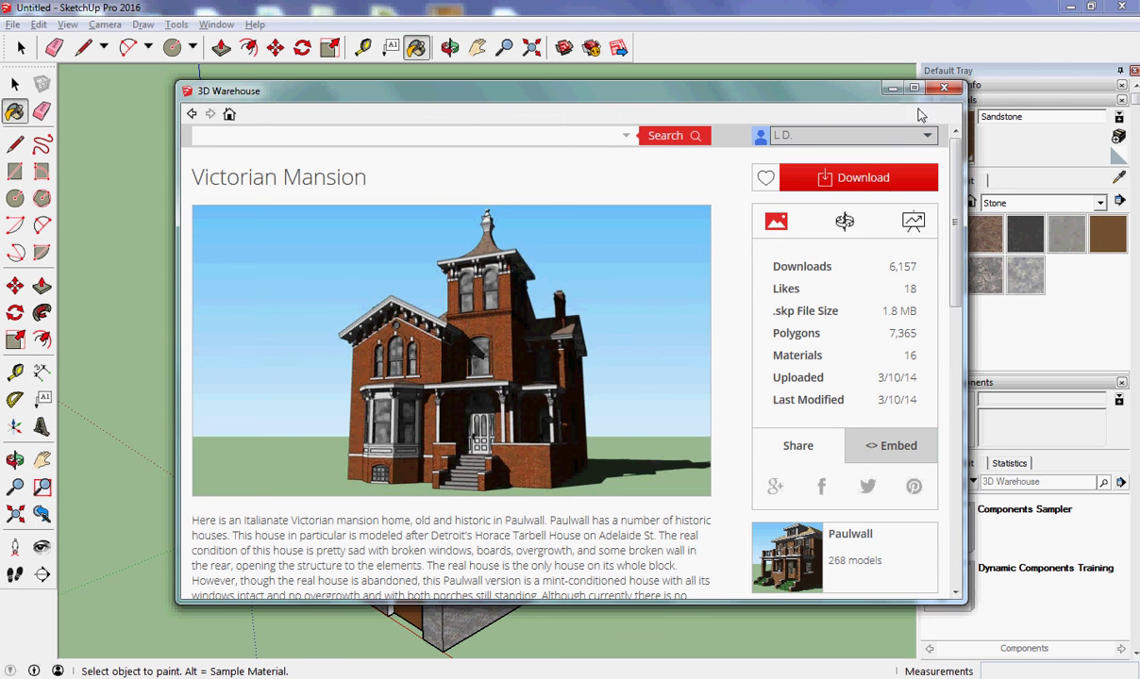
# Close 3D Warehouse without downloading the mansion, back to the textured house model.
pyautogui.click(892, 87)
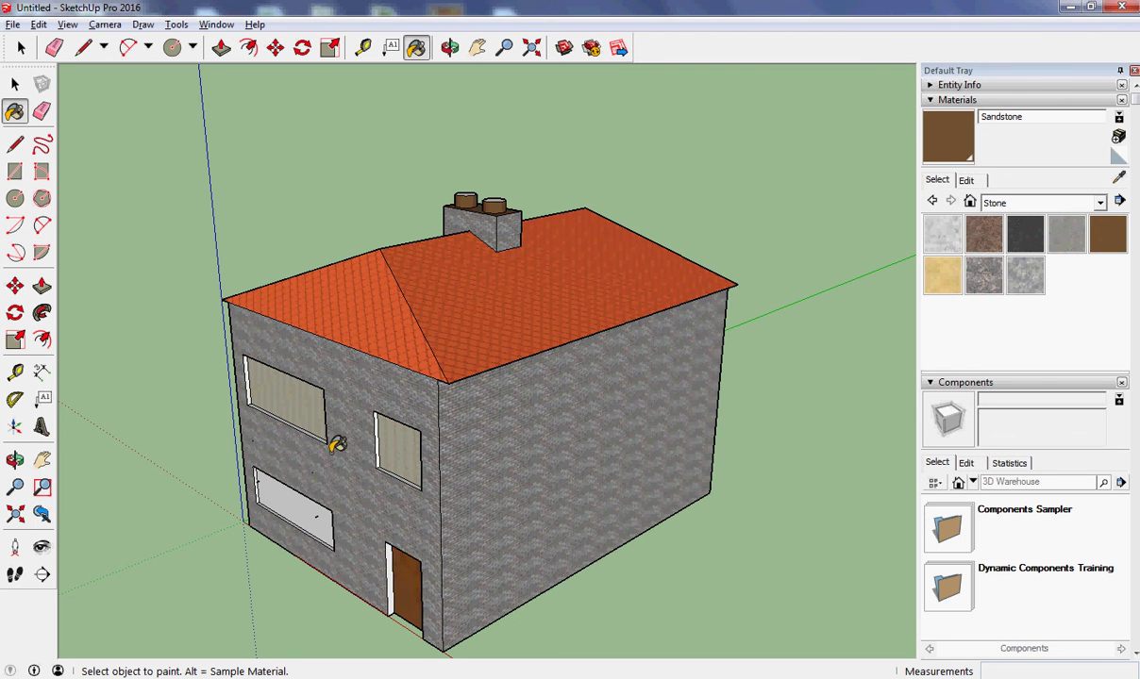